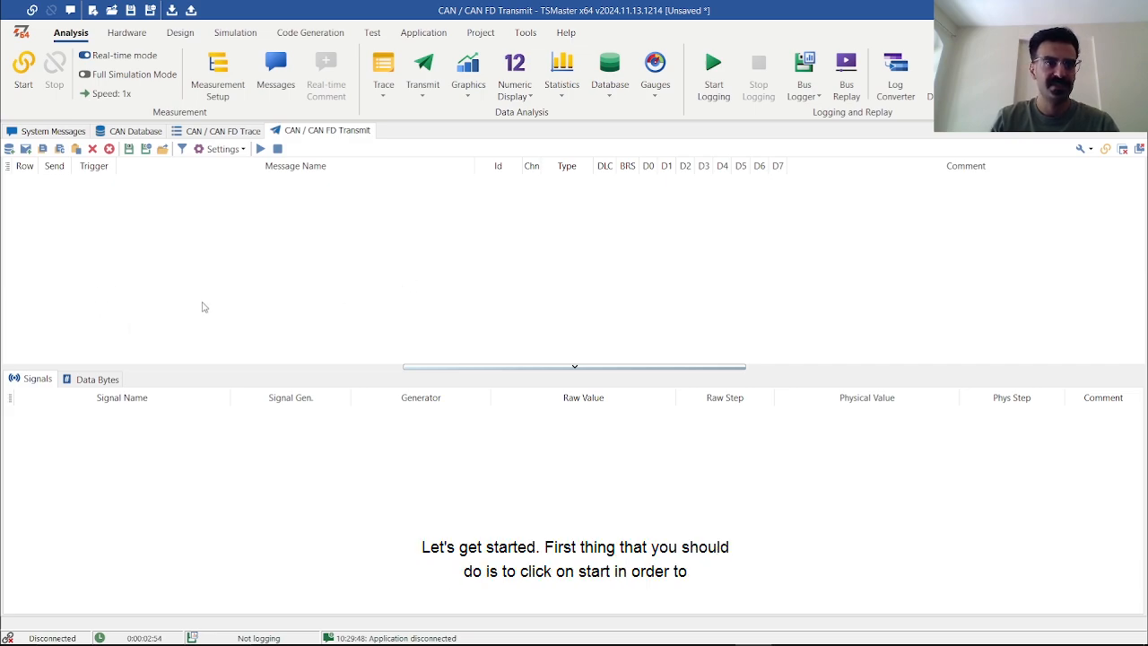
Step: Start the measurement and open the existing CAN / CAN FD Transmit window
click(24, 72)
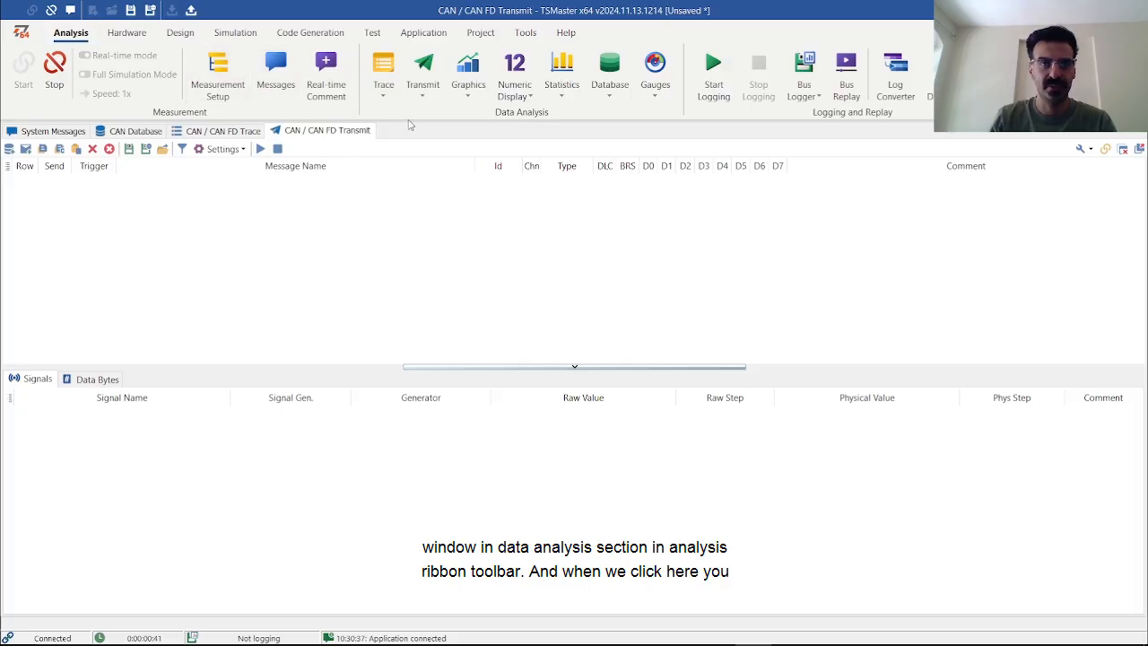
click(423, 90)
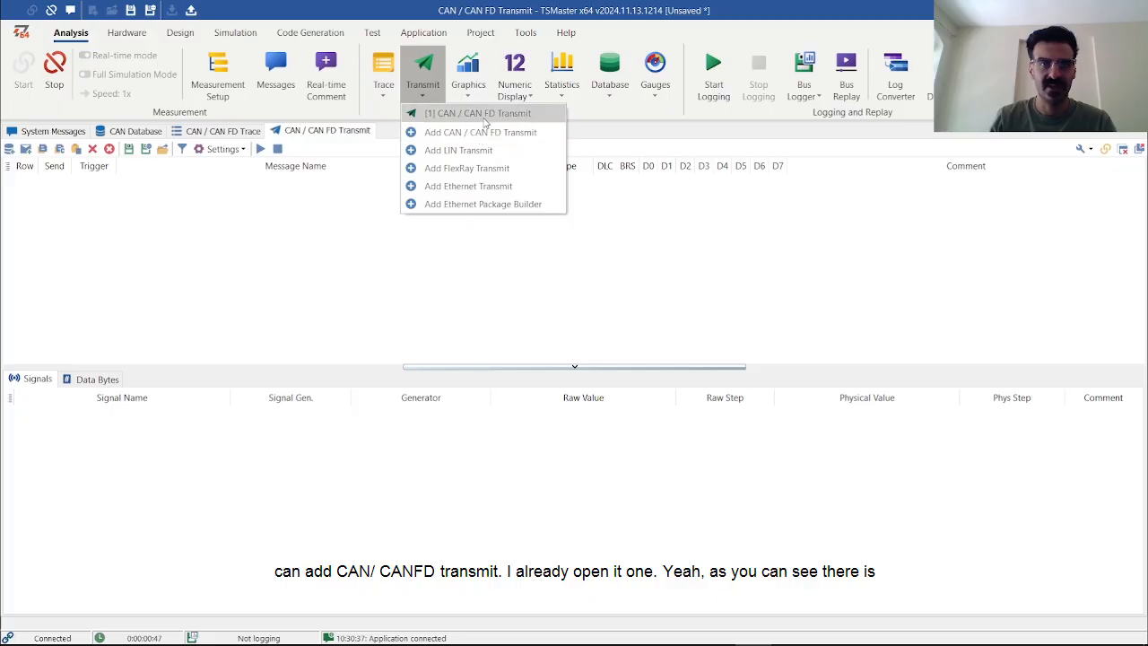
click(484, 115)
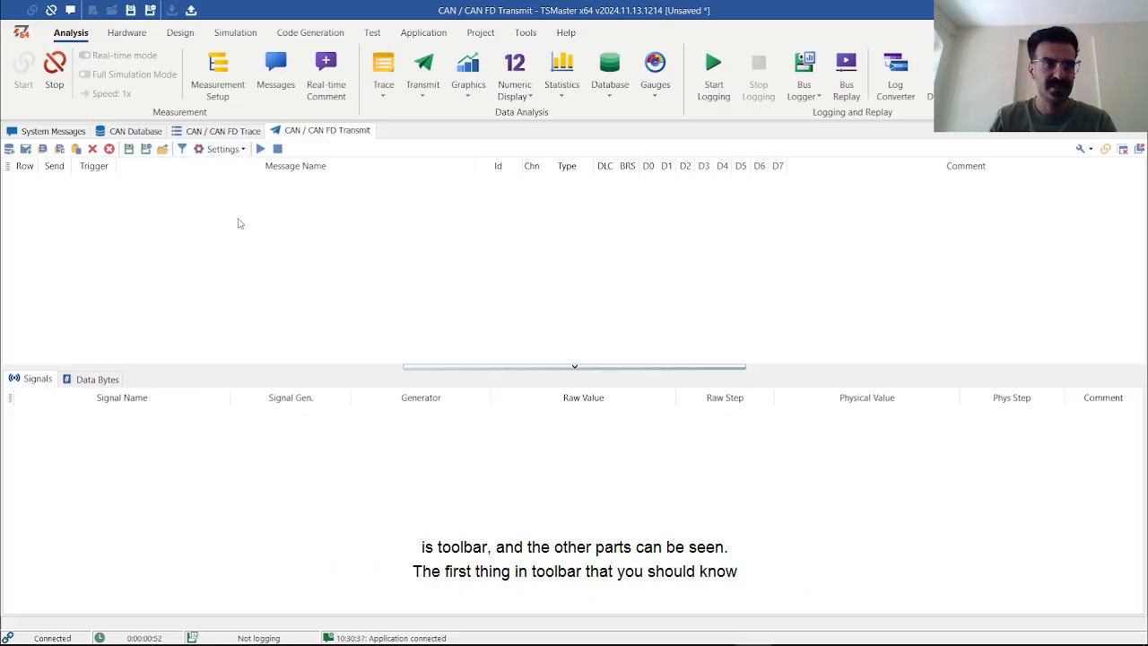
Step: Add the YRS1, YRS2, SAS_Status and ESC_Status messages from the channel 1 CAN database to the transmit list
click(10, 152)
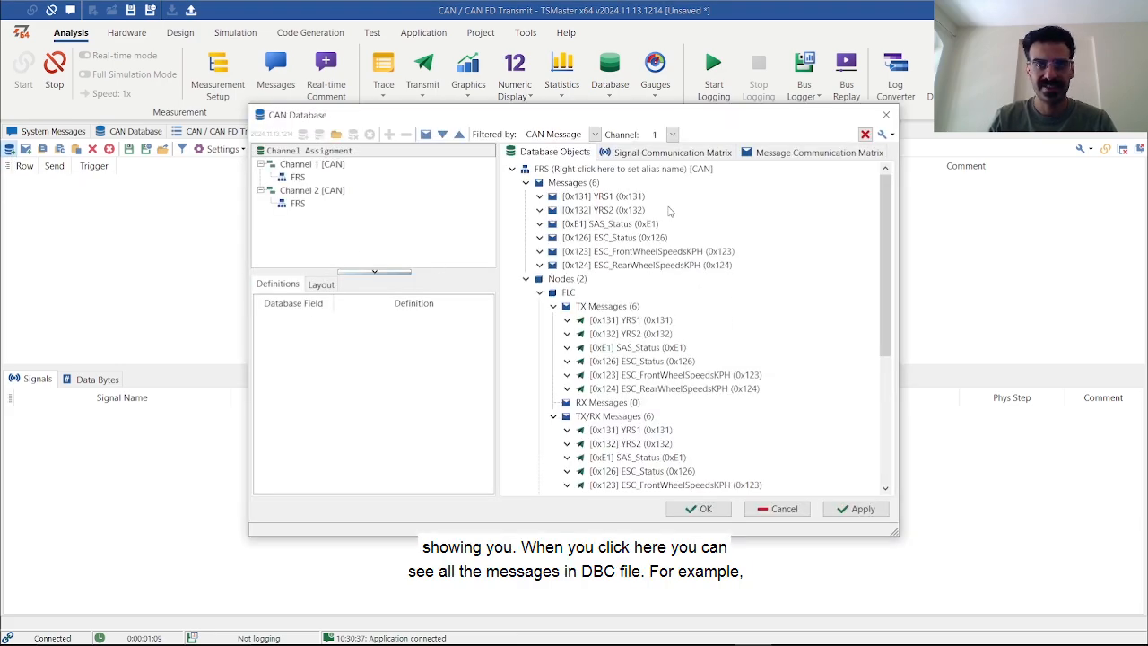
click(612, 212)
ctrl+click(613, 200)
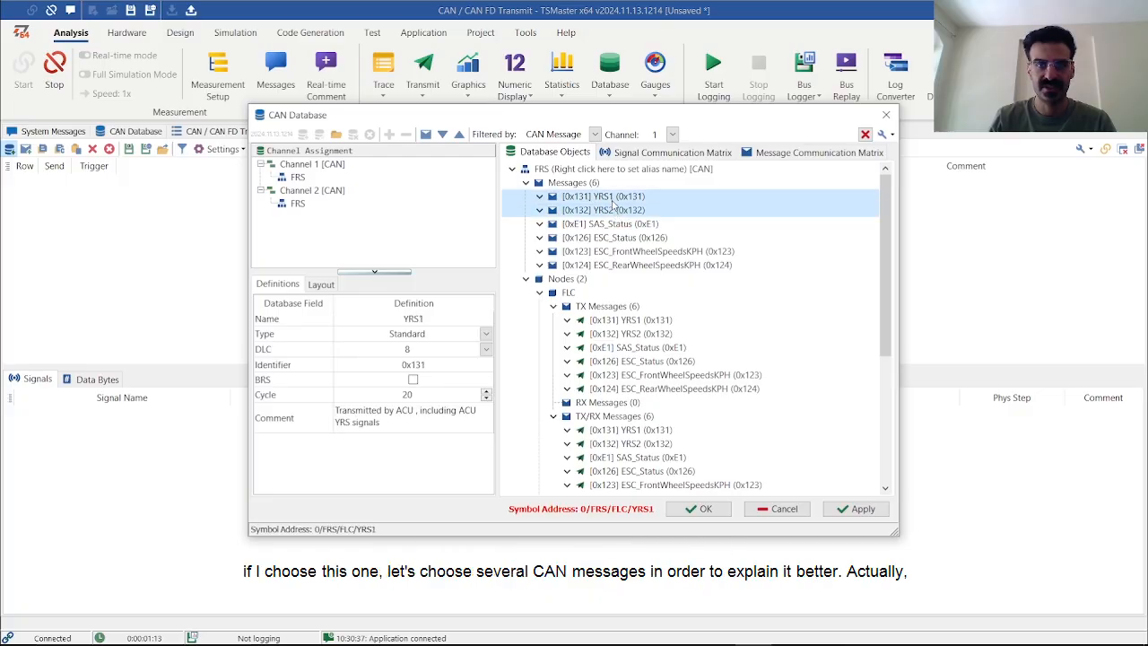
ctrl+click(617, 225)
ctrl+click(619, 239)
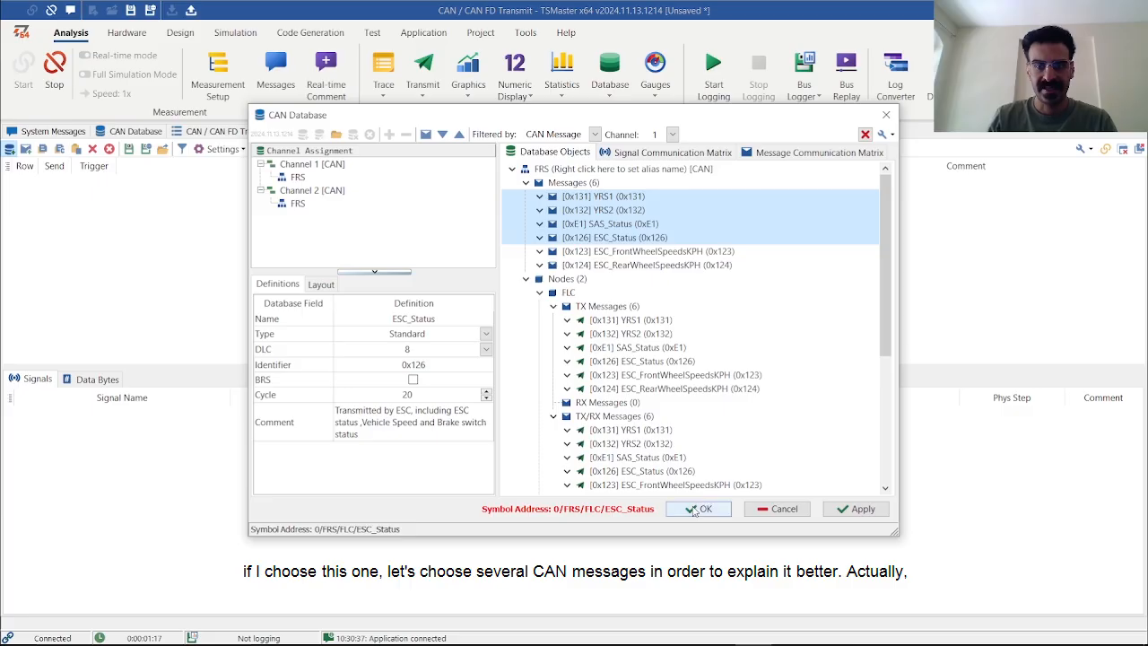
click(698, 508)
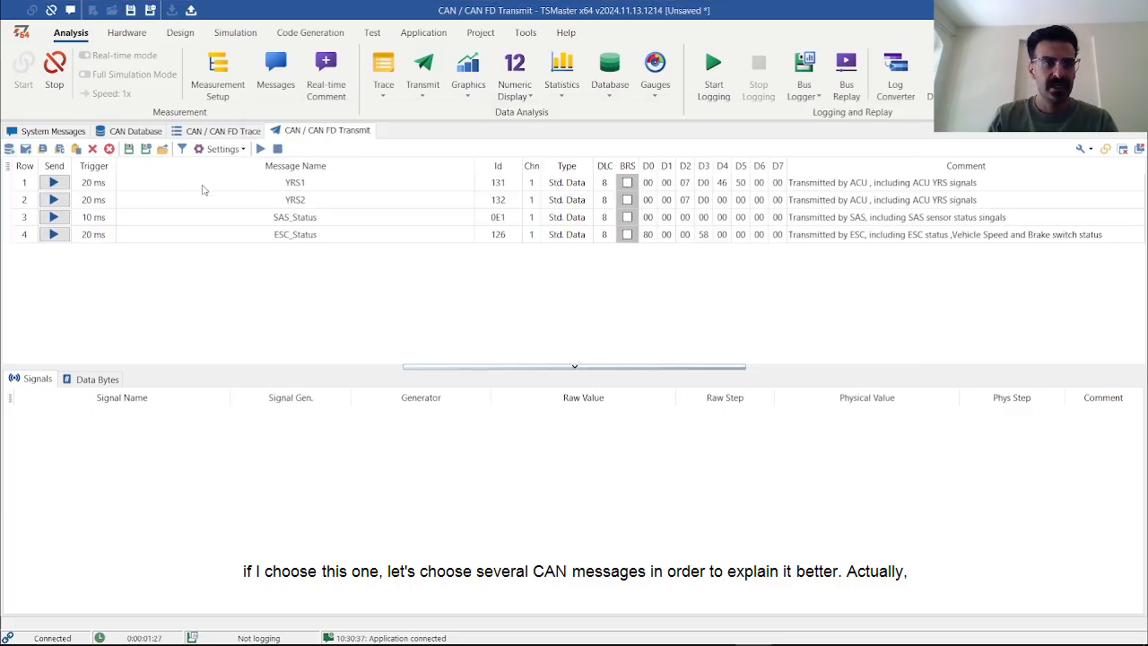
Step: Examine the signals contained in the YRS1, YRS2 and SAS_Status messages
click(294, 184)
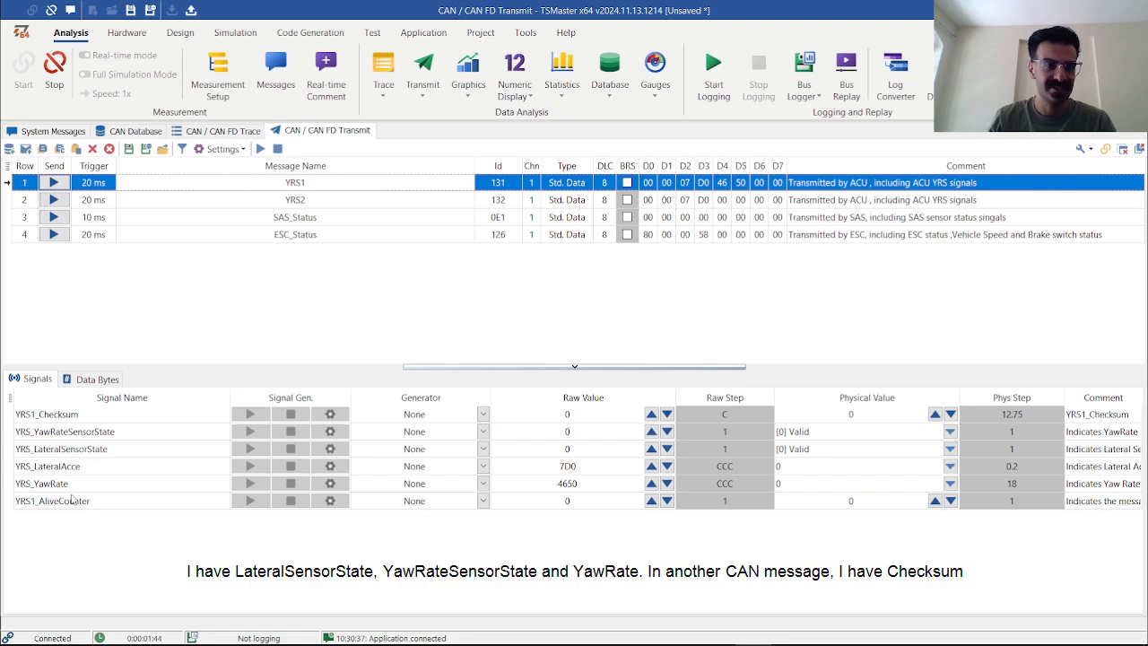
click(293, 202)
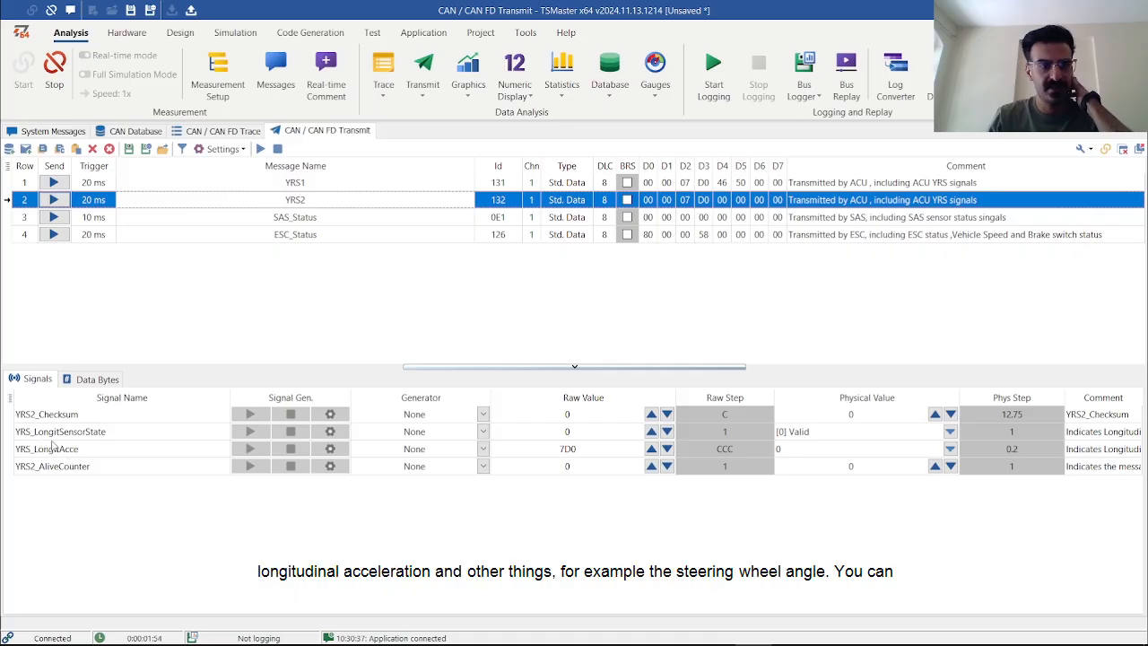
click(305, 220)
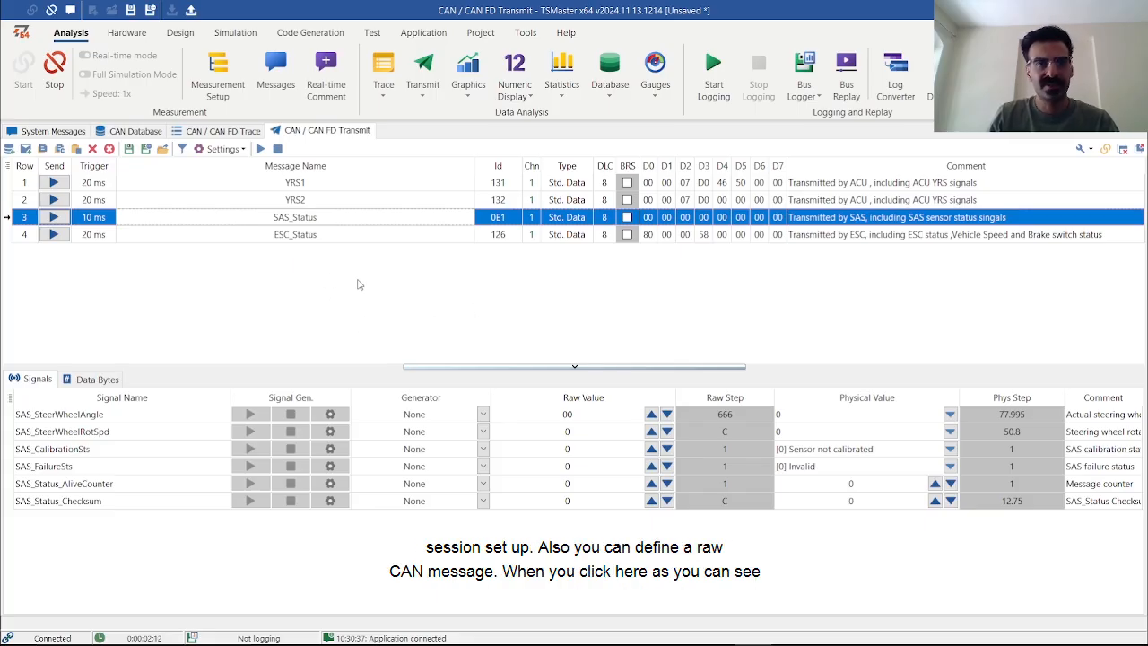
right_click(281, 283)
click(268, 281)
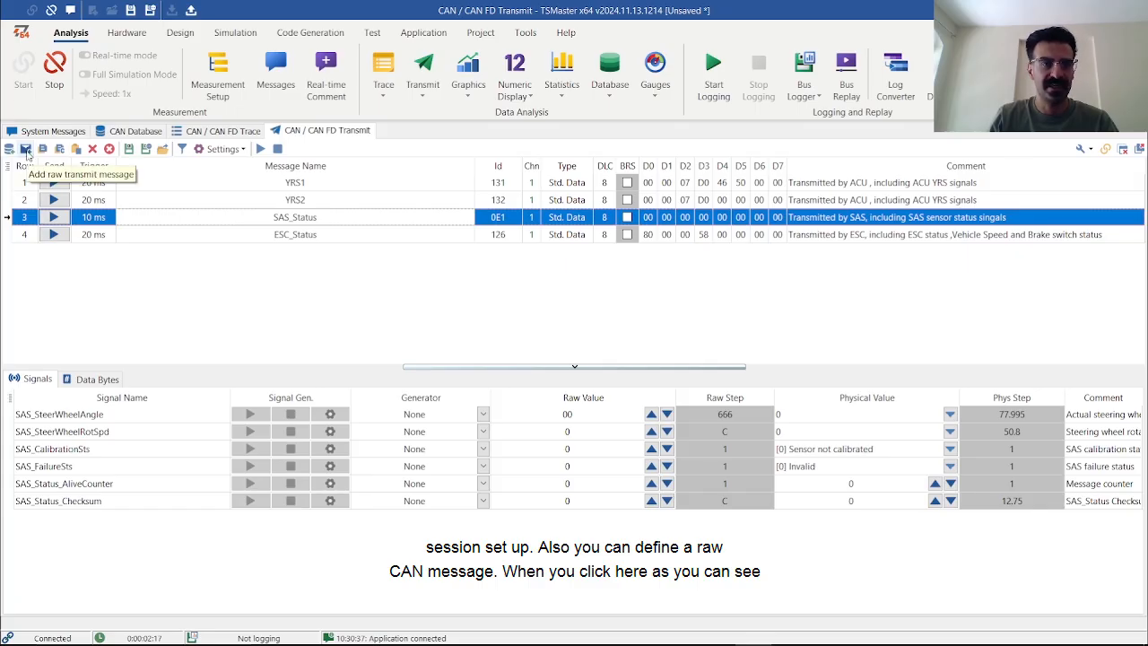
Step: Add a raw transmit message and try to make its trigger periodic with a period of around 50 ms
click(27, 151)
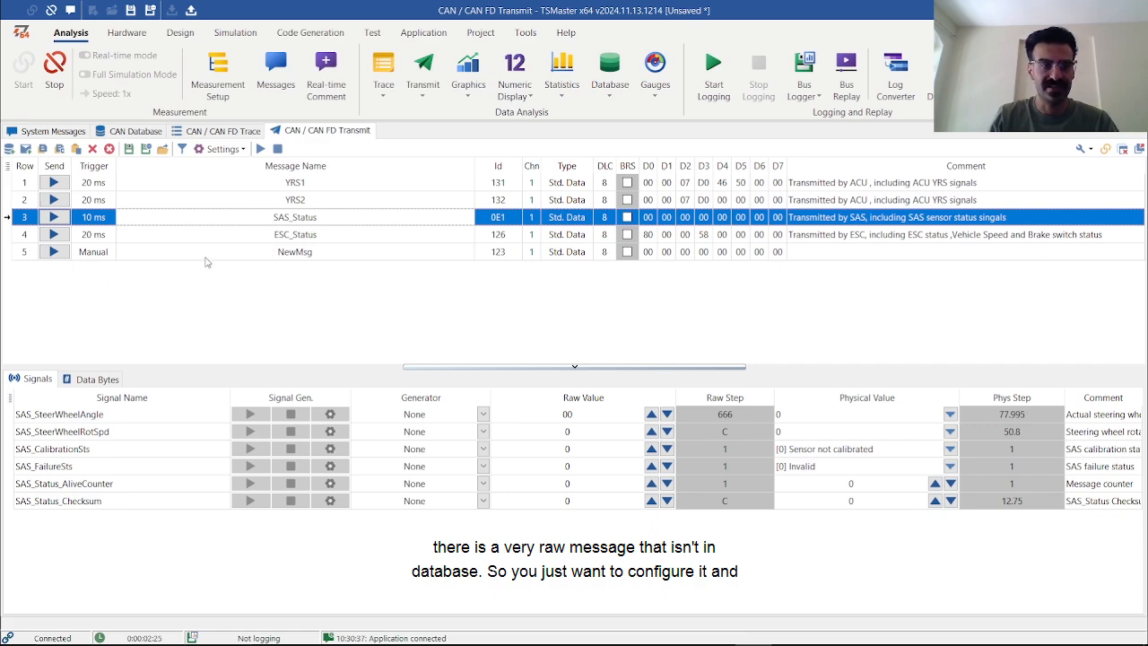
click(105, 257)
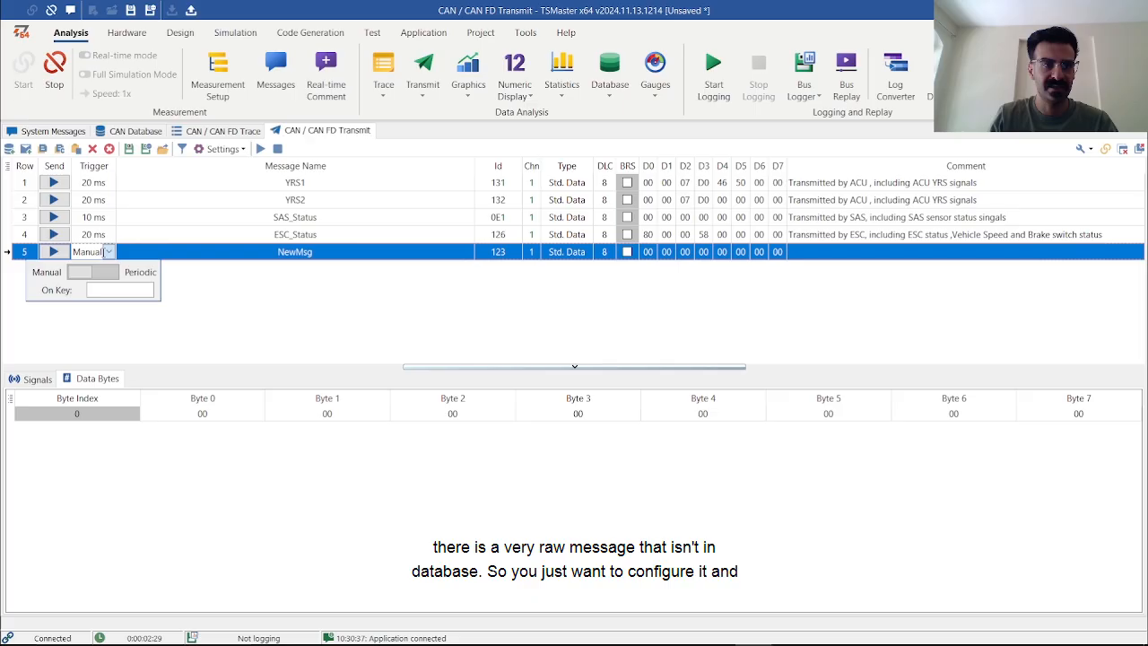
click(209, 277)
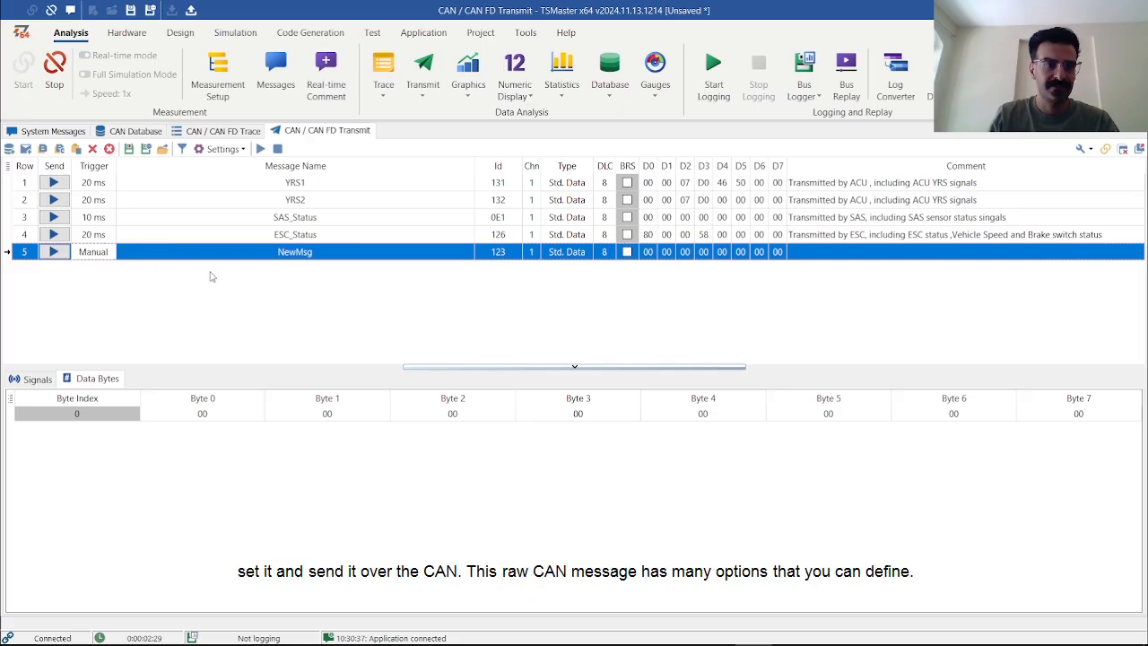
click(99, 252)
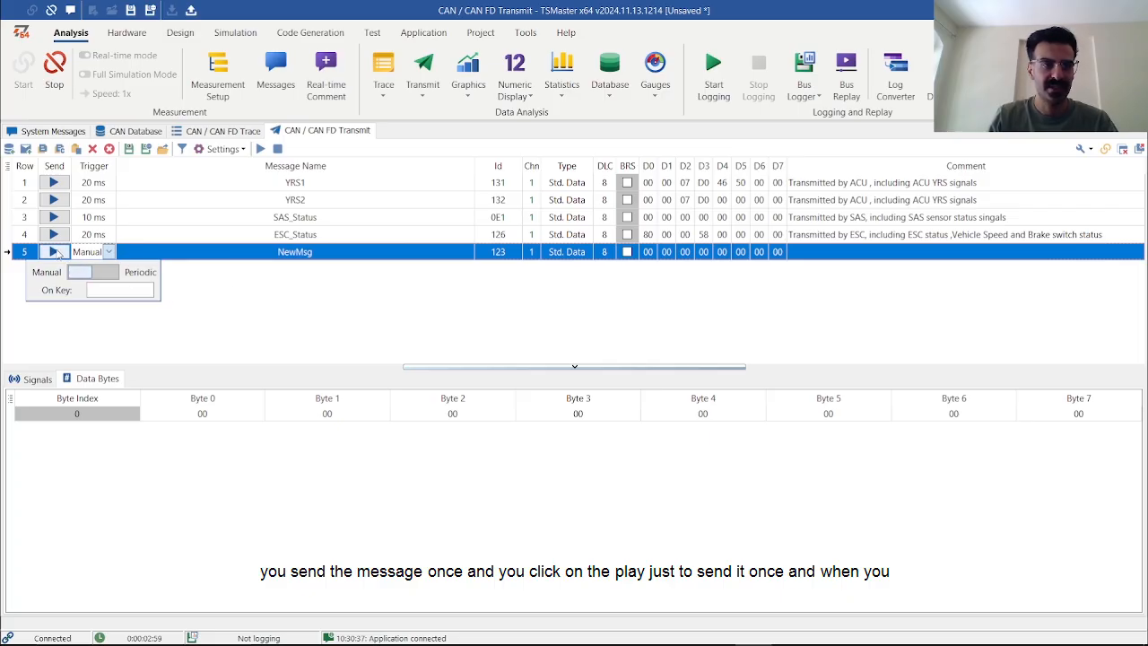
click(95, 276)
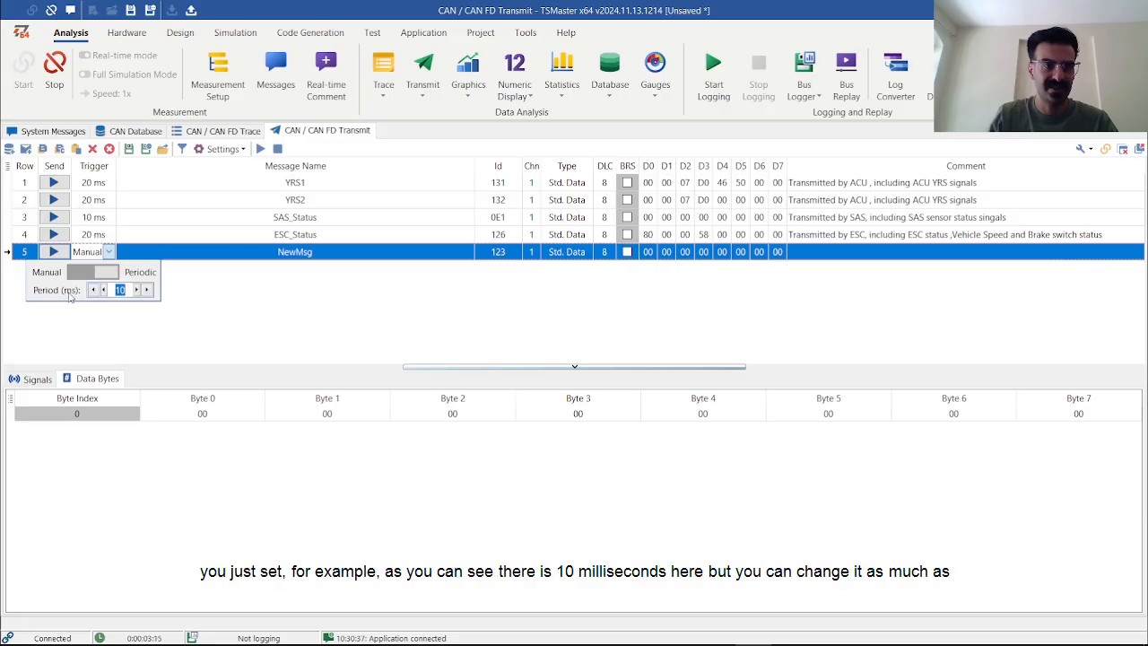
click(139, 290)
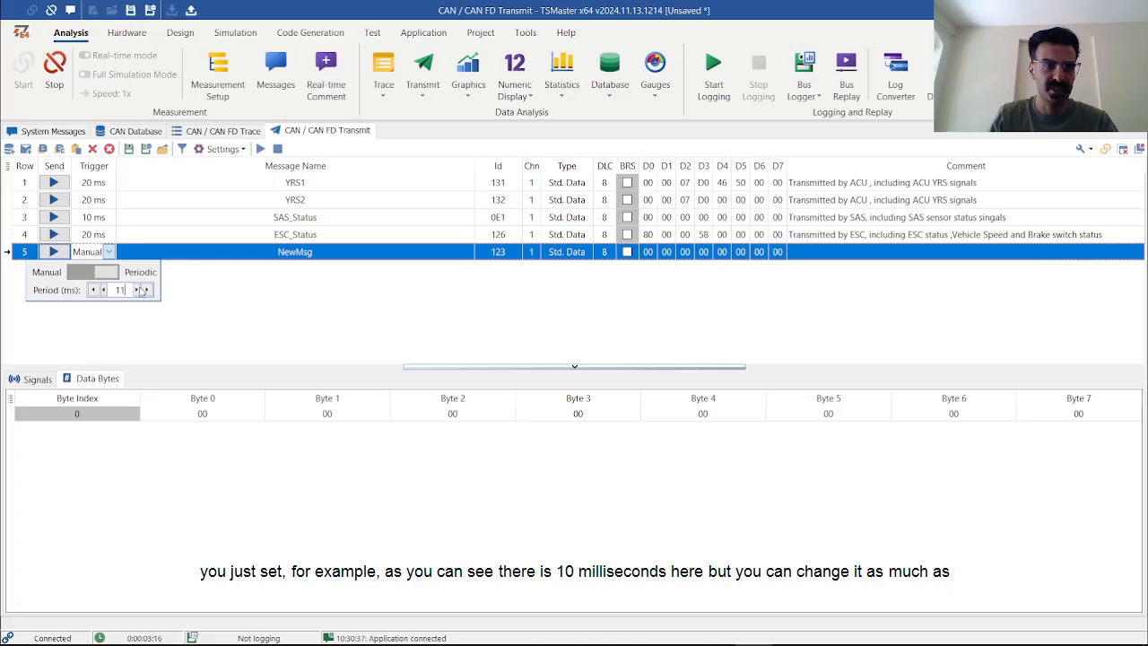
click(96, 291)
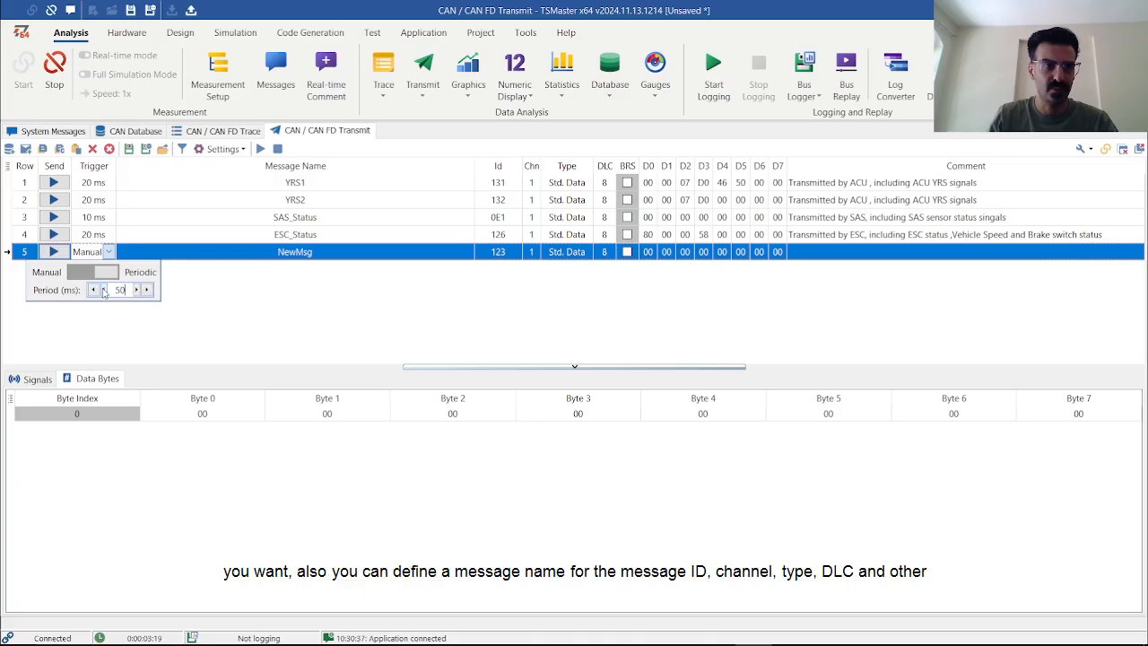
click(103, 290)
click(286, 275)
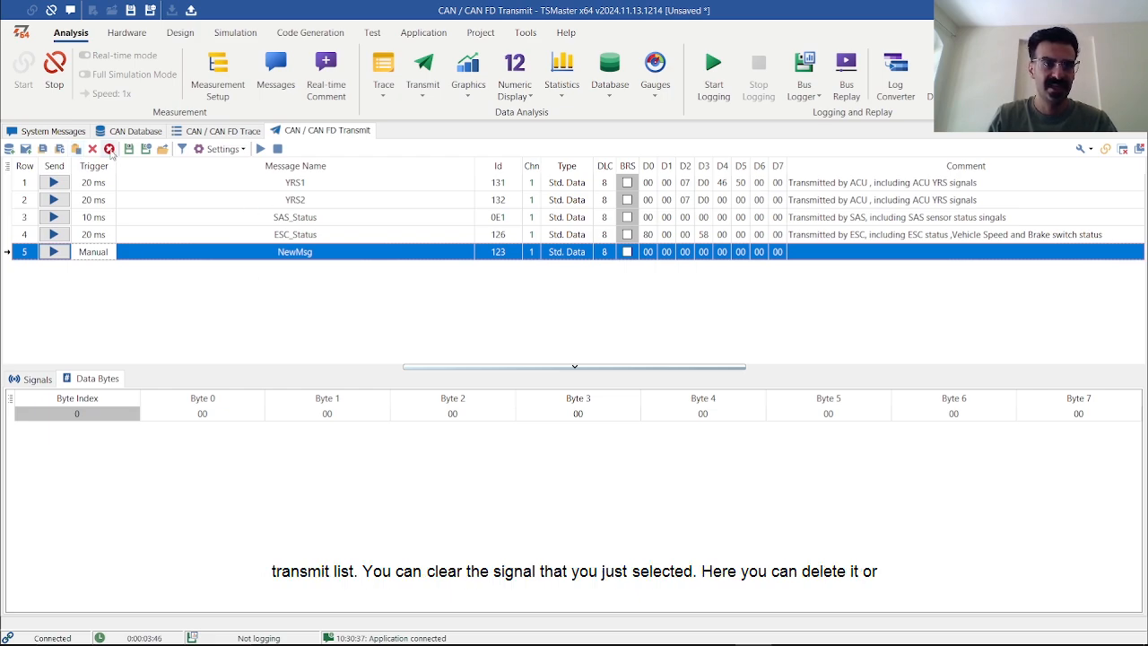
Step: Delete the raw message NewMsg and the ESC_Status message from the transmit list, keeping the other messages
click(93, 149)
click(279, 223)
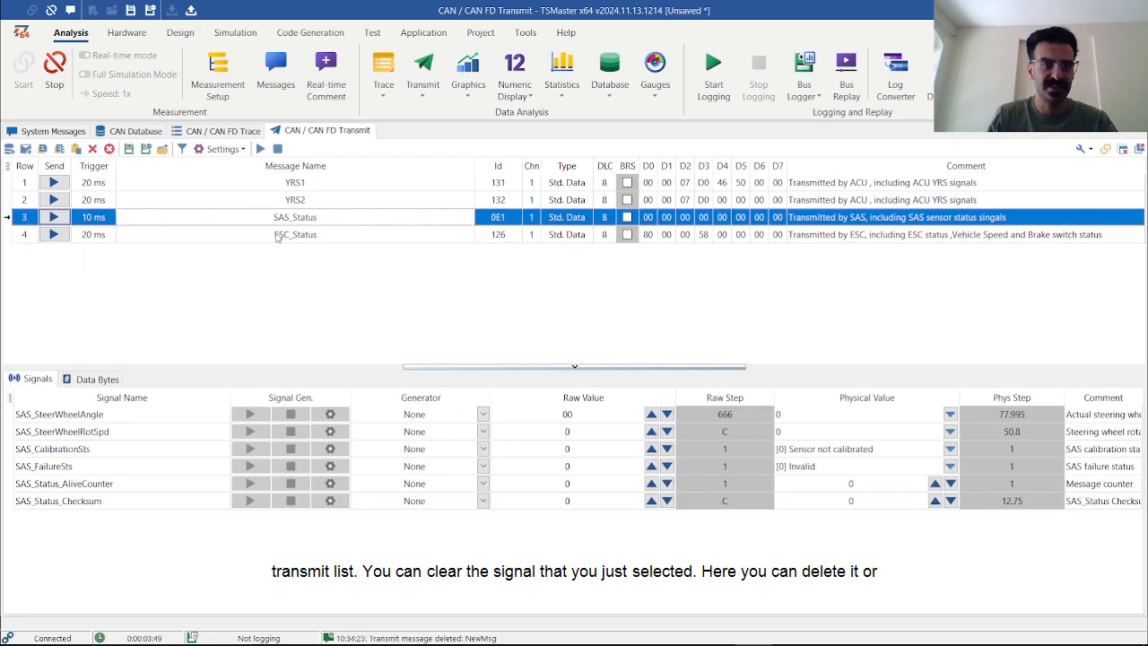
click(278, 235)
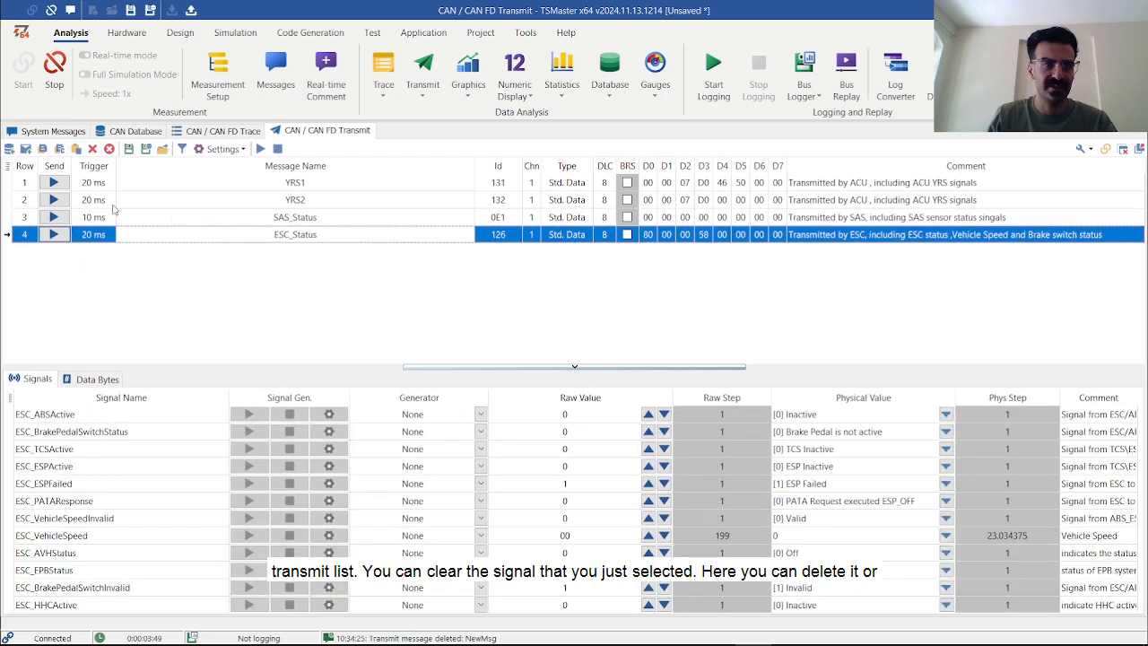
click(93, 150)
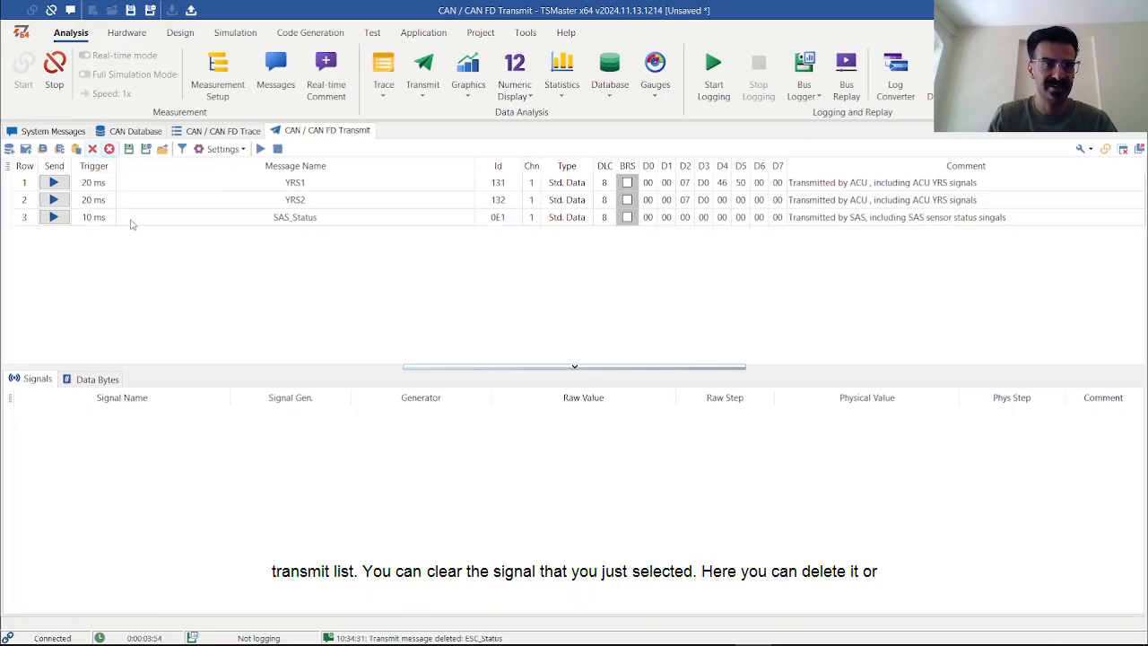
click(109, 149)
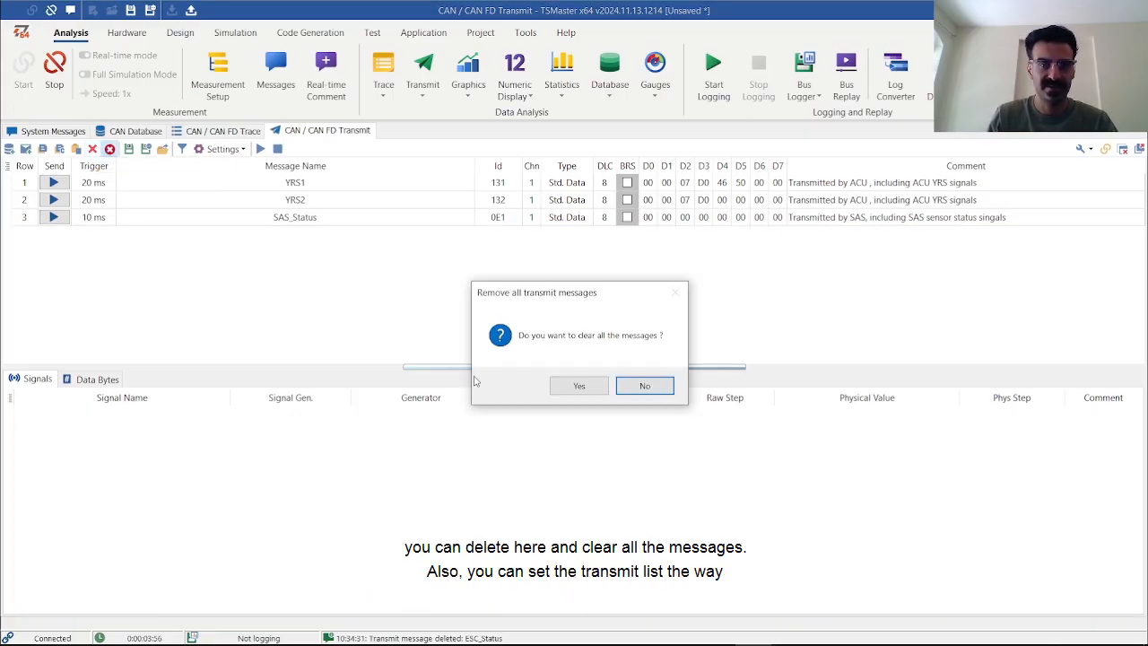
click(645, 386)
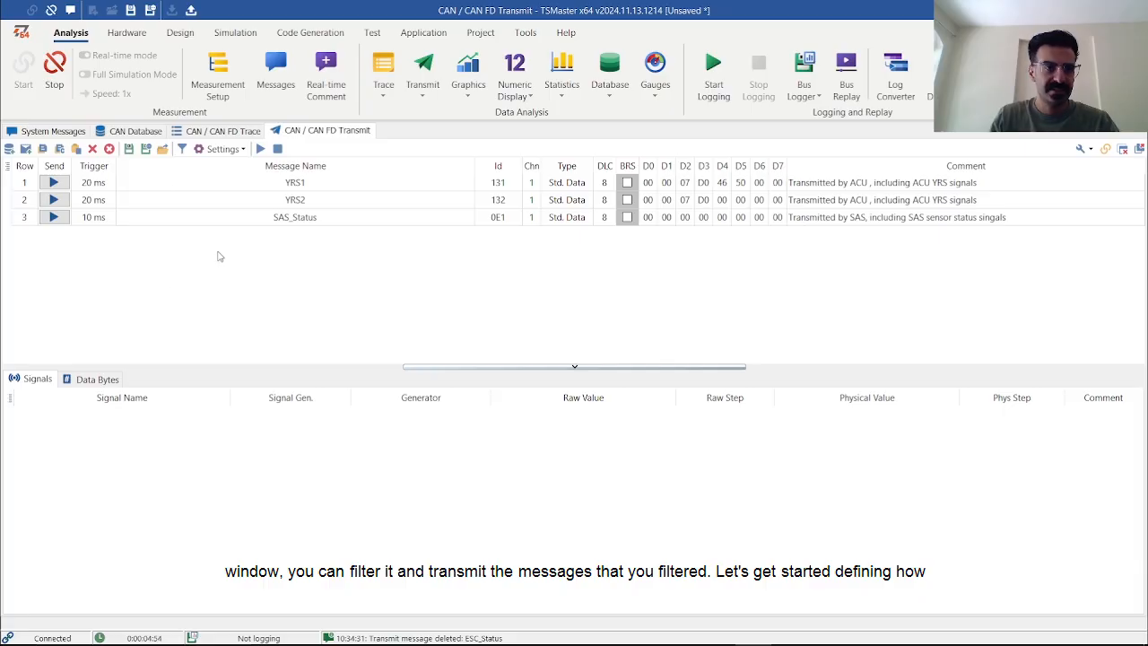
Step: Assign the Ramps and Pulses generator to the YRS_YawRate signal of the YRS1 message
click(267, 184)
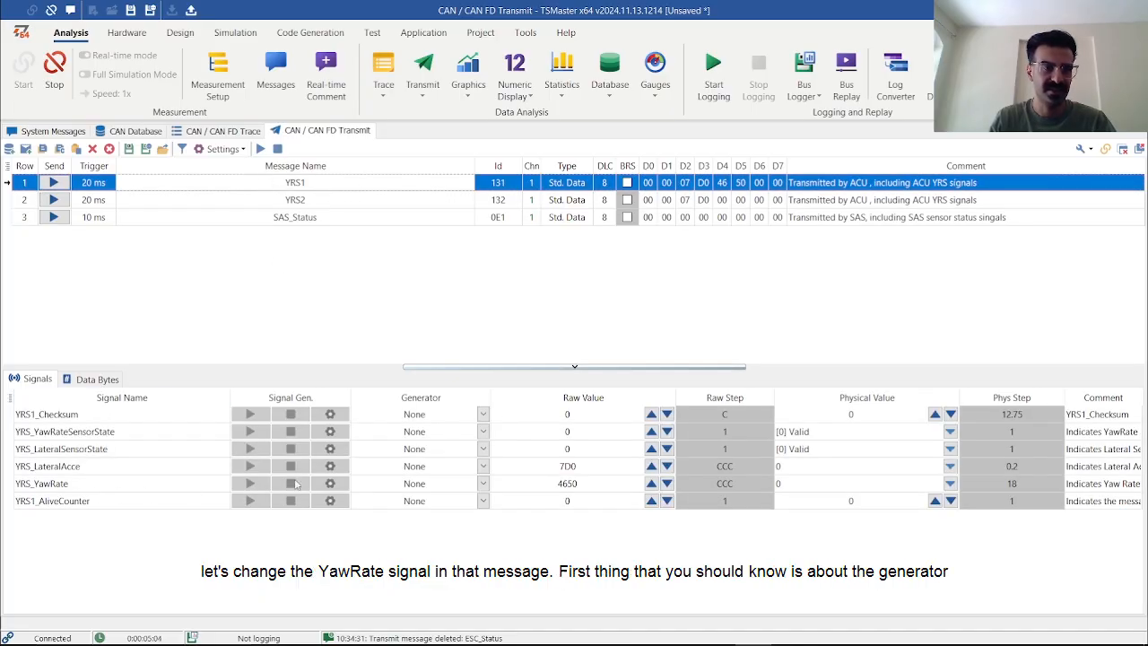
click(23, 486)
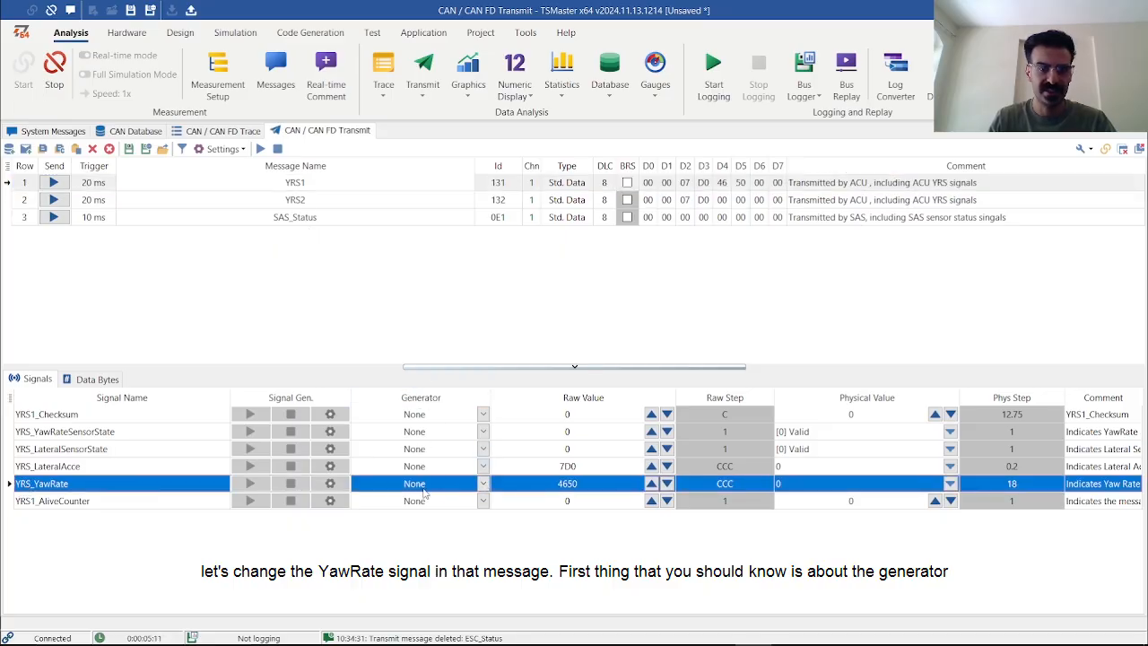
click(482, 484)
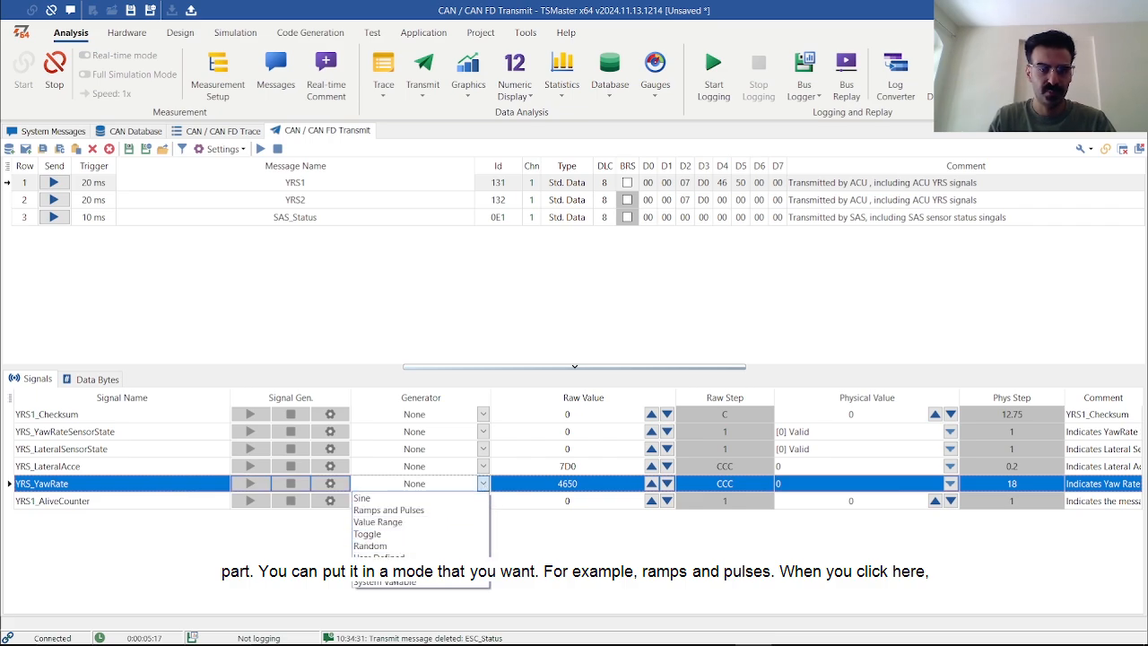
click(422, 513)
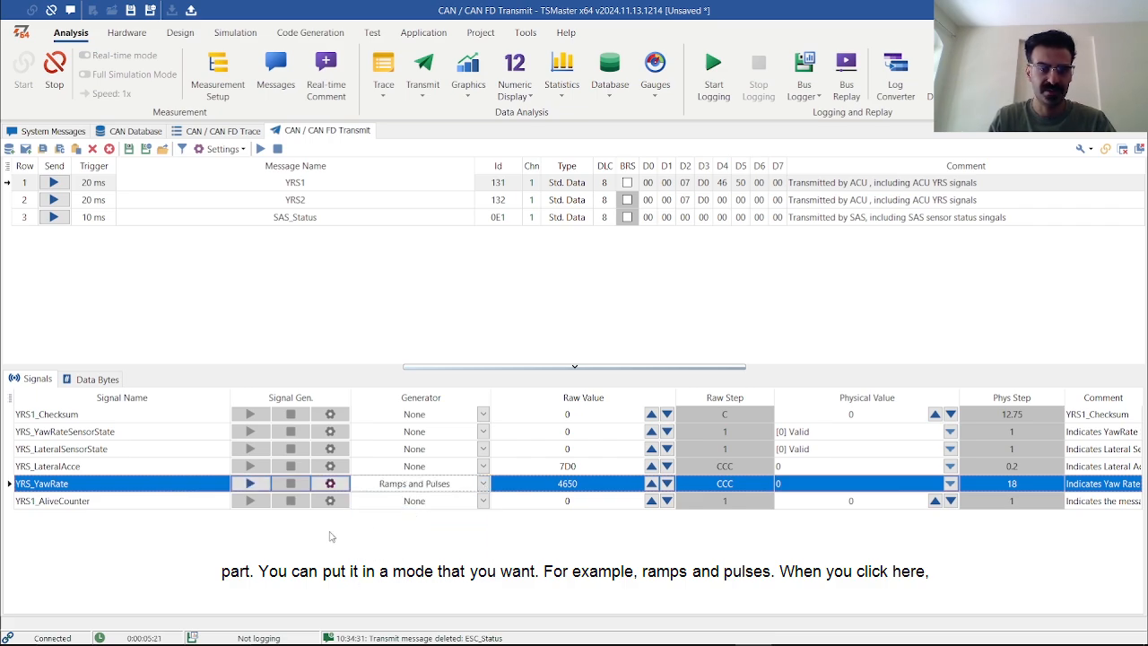
Step: Set the hold time of the YRS_YawRate generator to 20 ms, apply it and start the signal generator
click(330, 484)
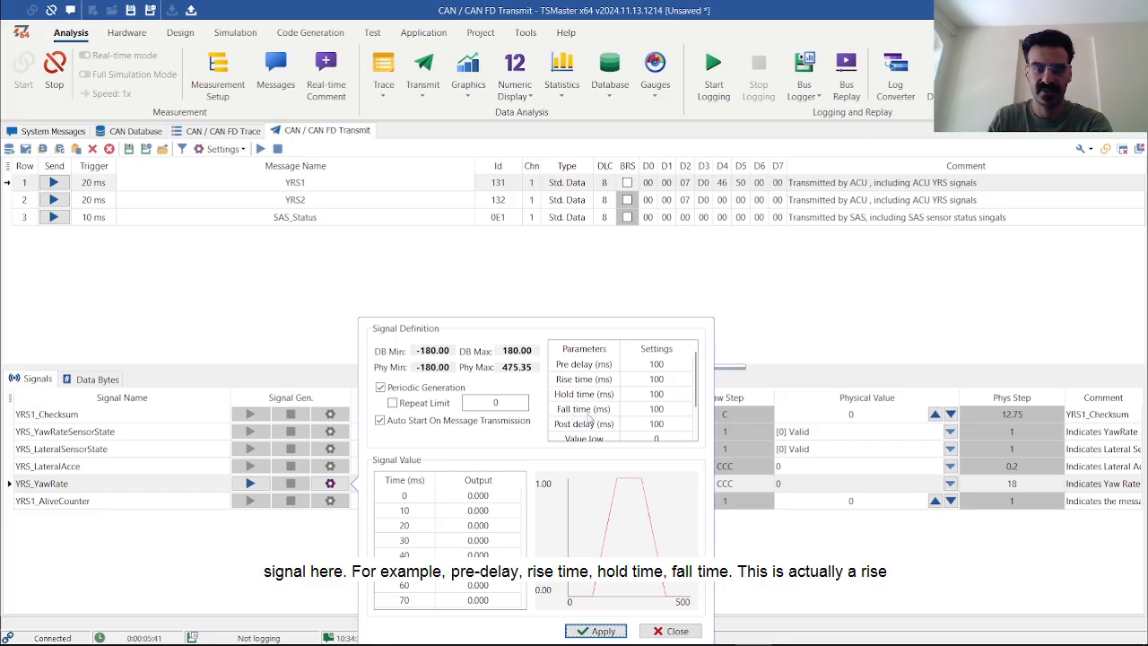
scroll(601, 419, down, 1)
scroll(606, 422, up, 1)
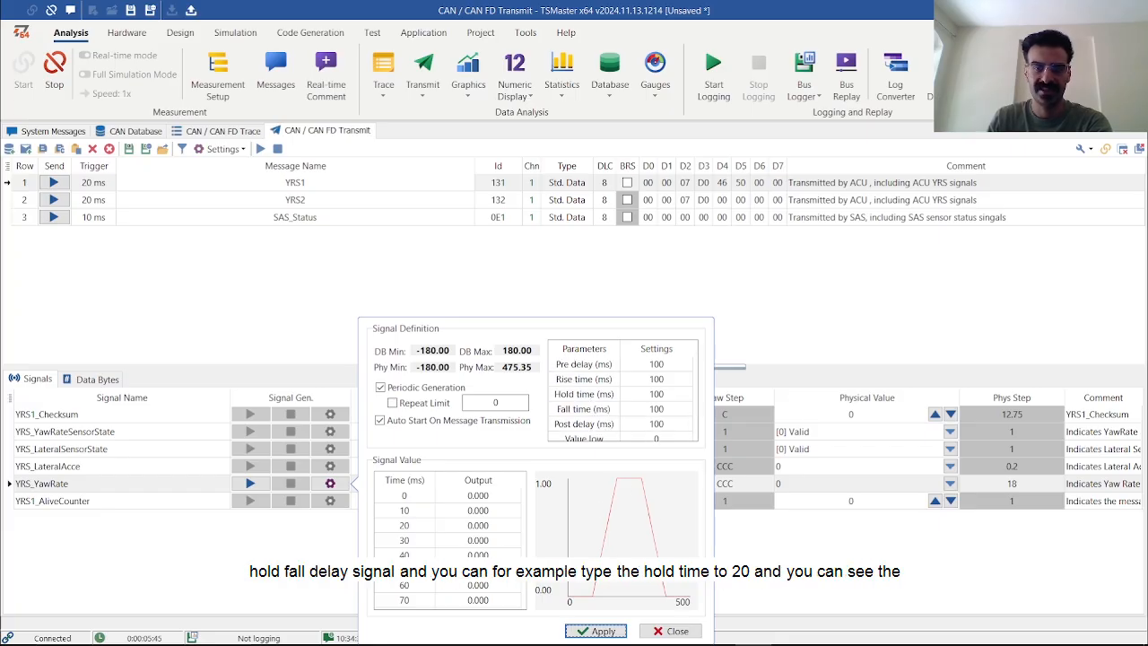
click(658, 396)
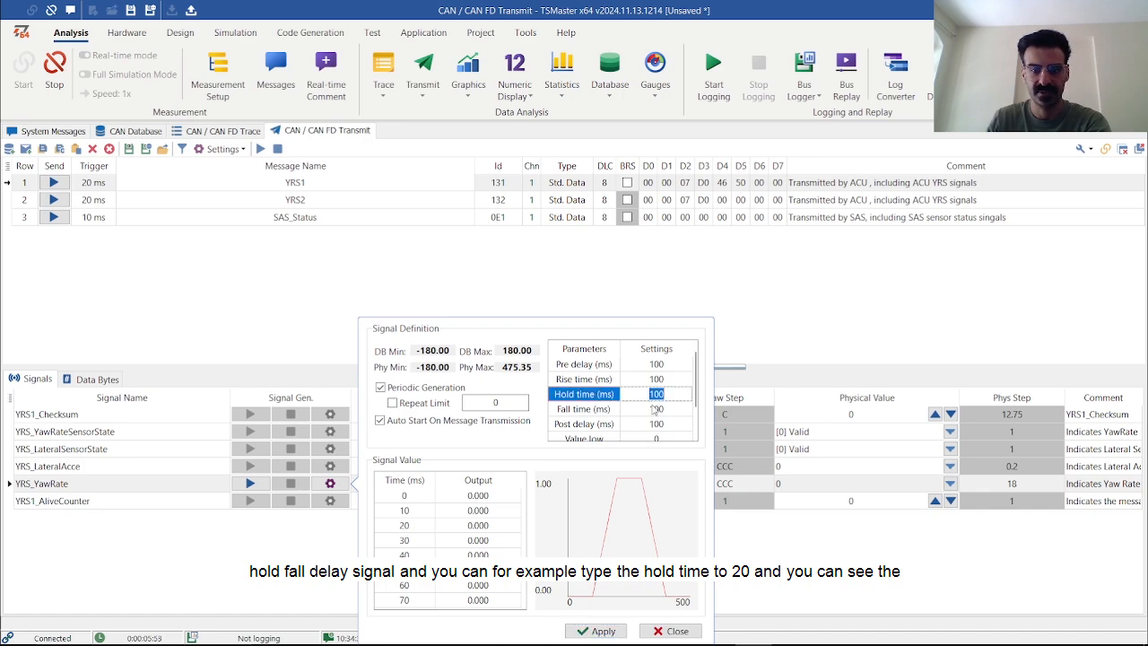
text(20)
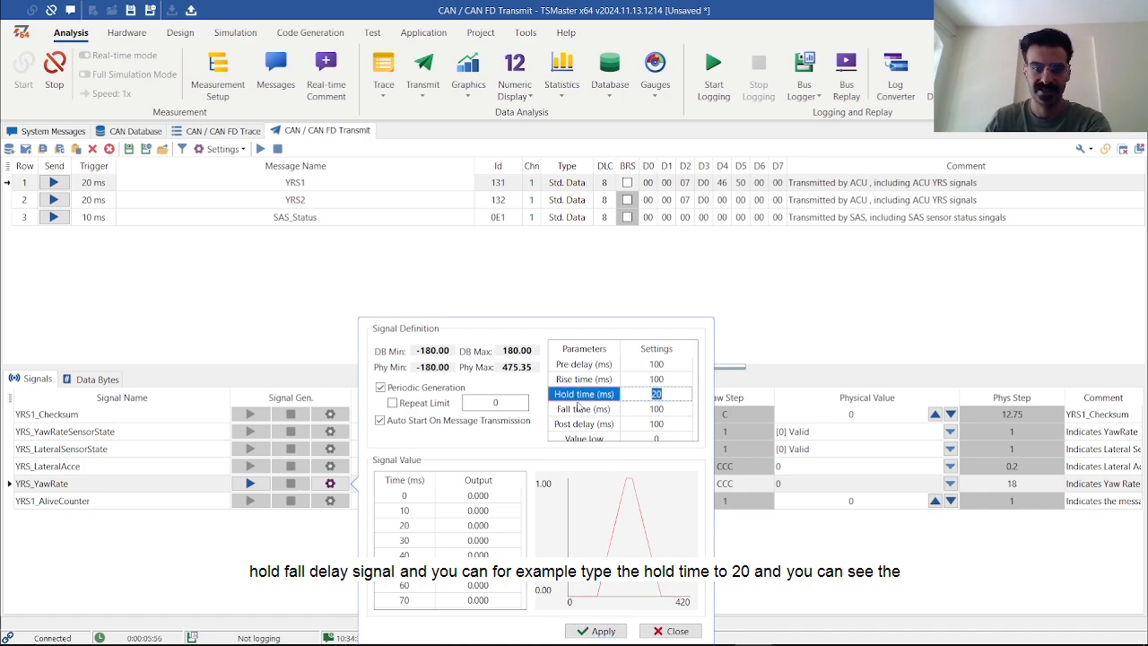
click(597, 630)
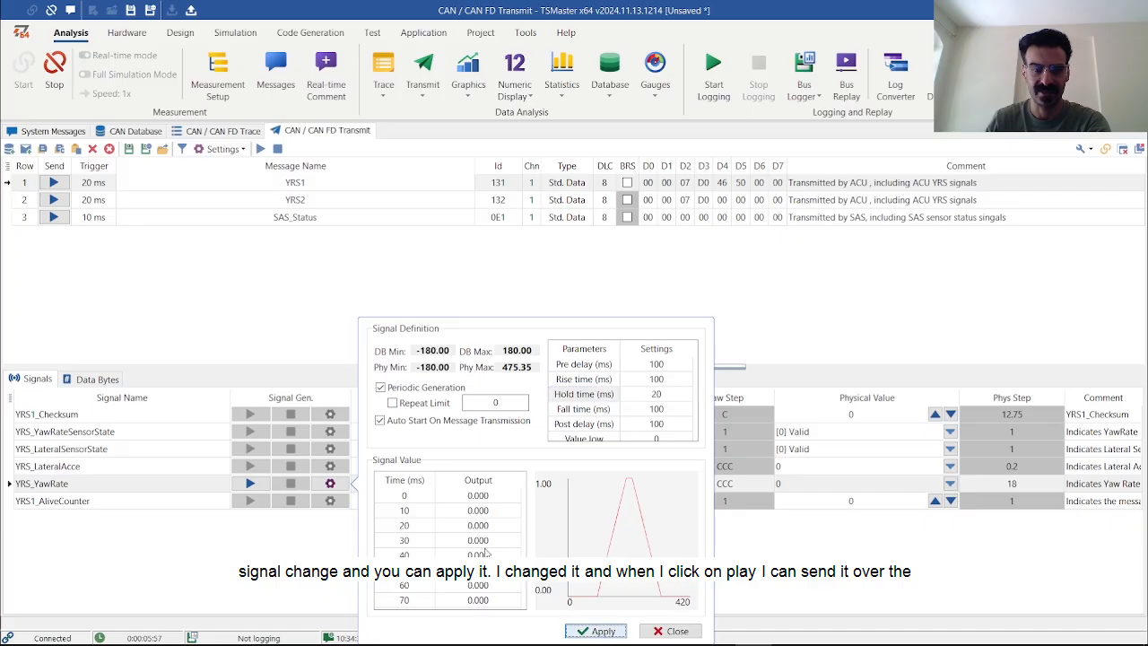
click(671, 631)
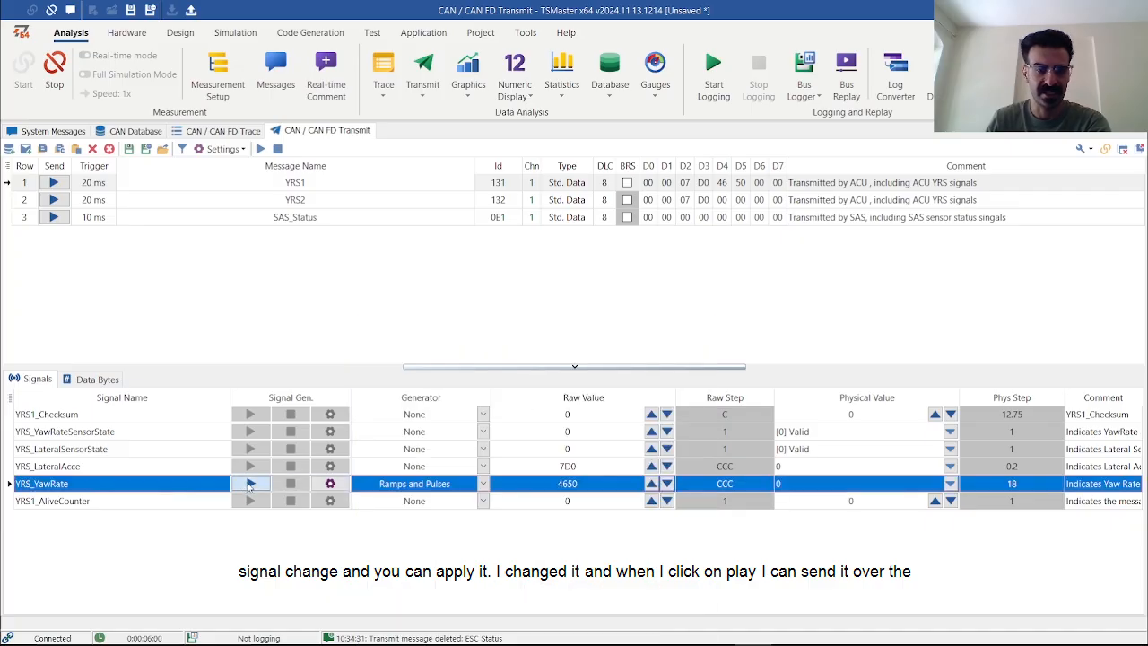
click(250, 484)
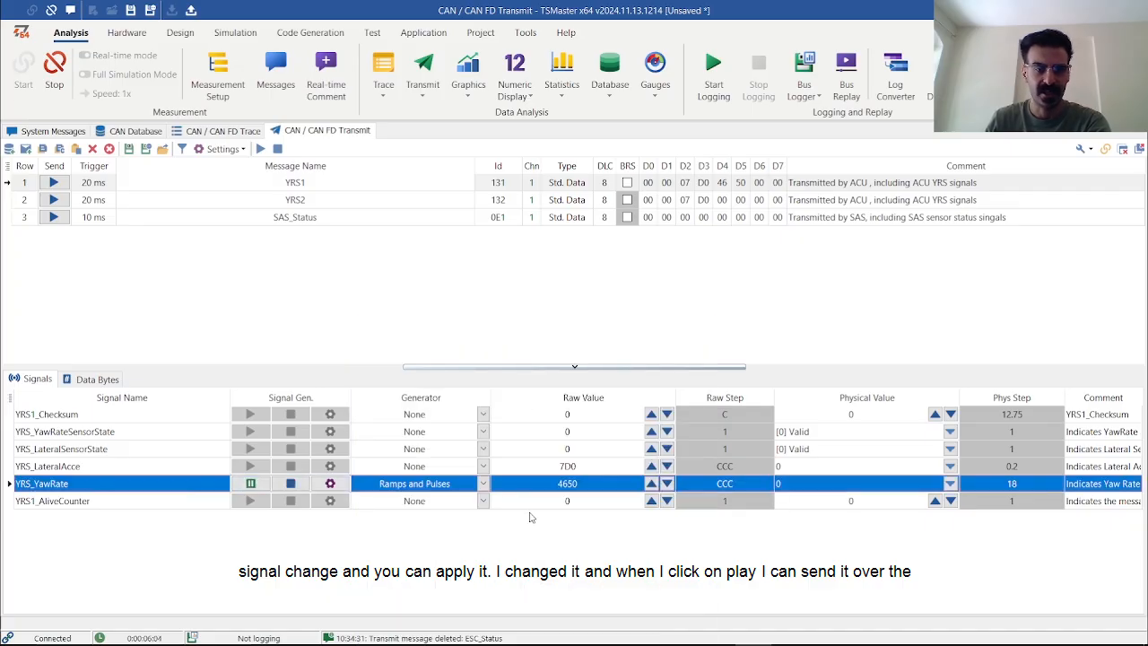
Step: Switch the YRS_YawRate signal's generator to Value Range and review its step size, hold time, minimum, maximum and direction settings
click(411, 483)
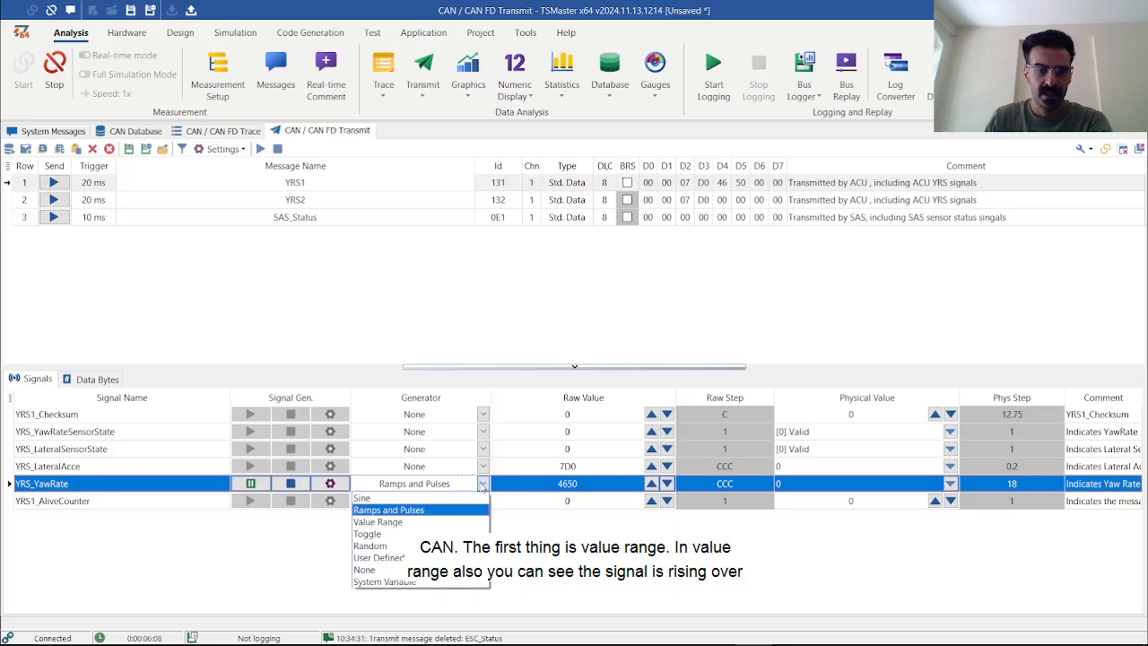
click(394, 521)
click(330, 483)
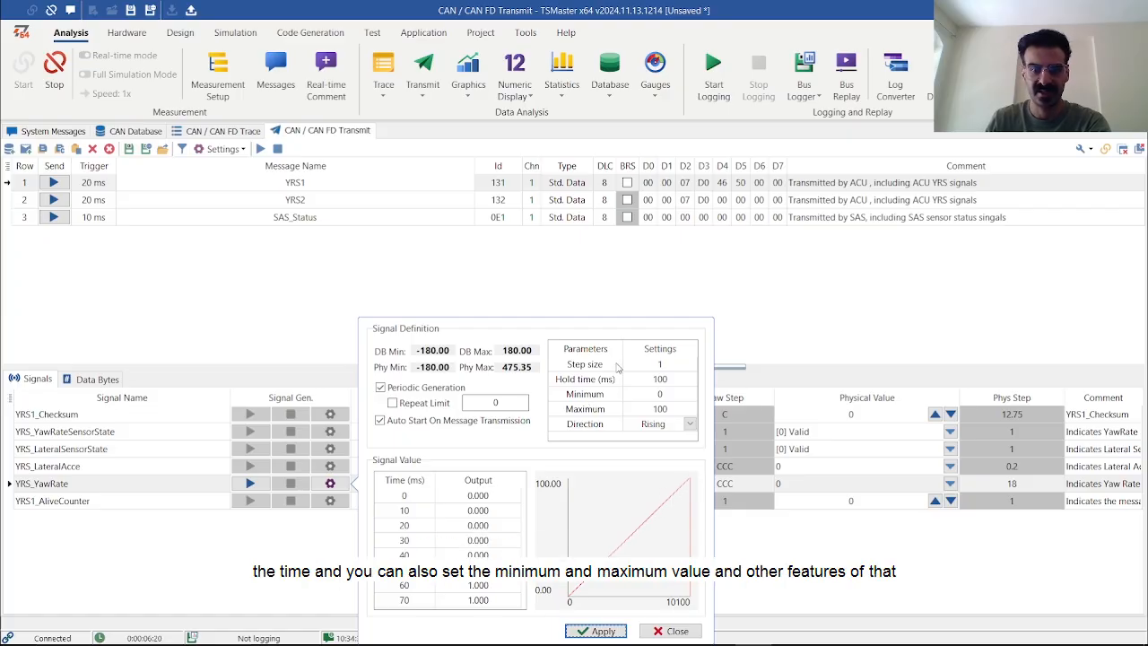
click(329, 533)
click(331, 484)
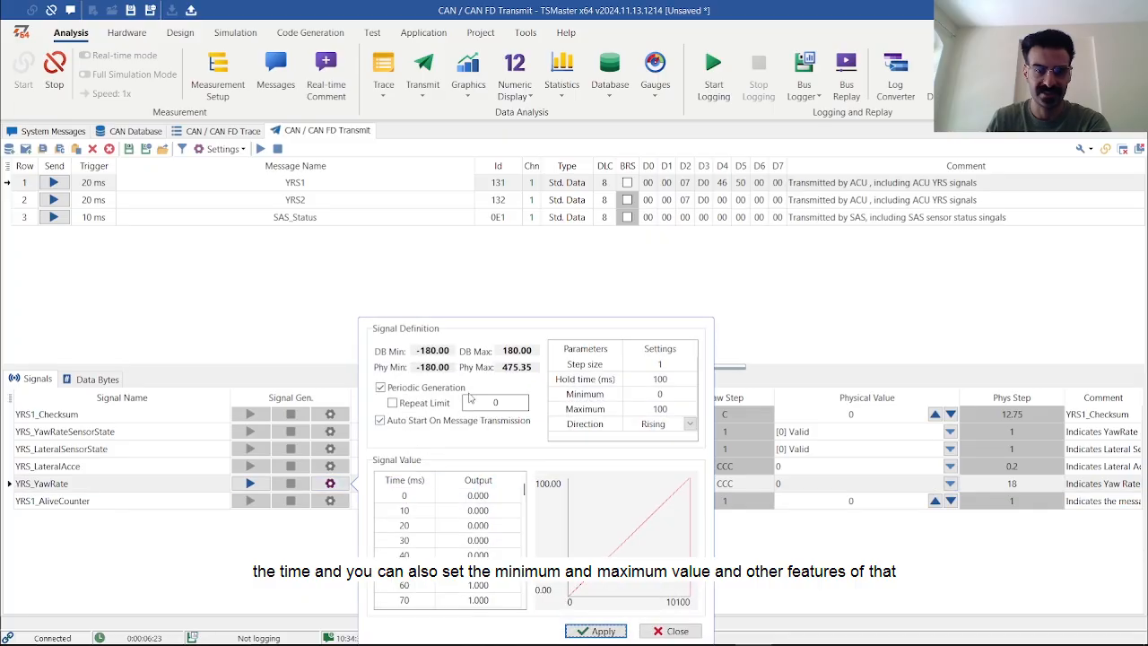
click(668, 631)
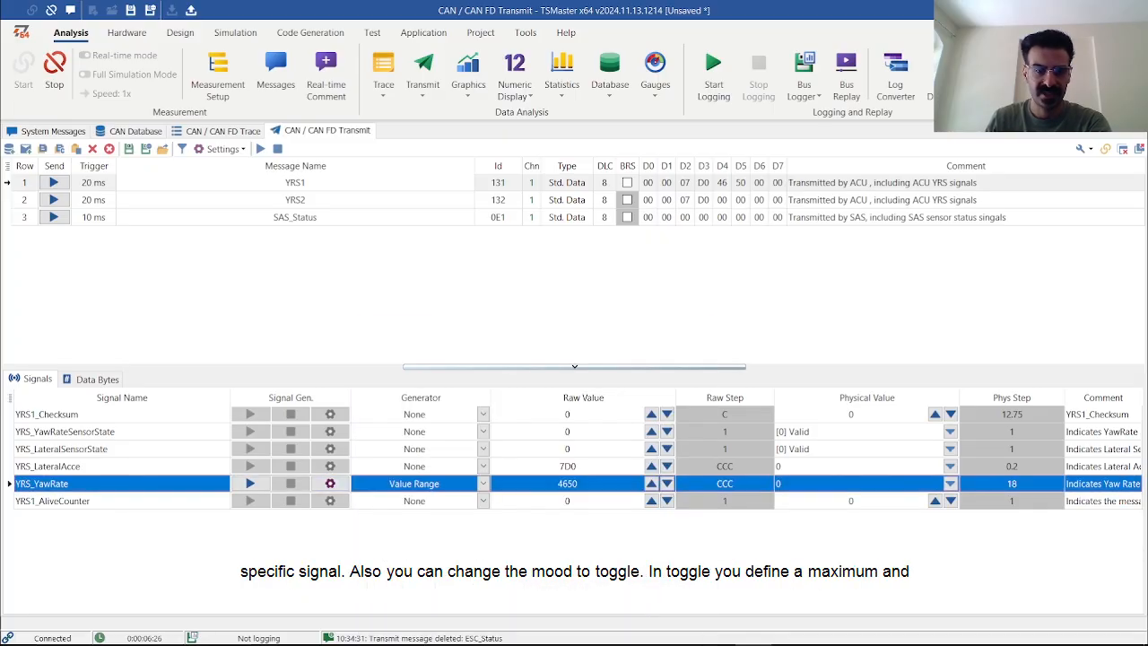
Step: Switch the YRS_YawRate signal's generator to Toggle and review its low and high value settings
click(483, 483)
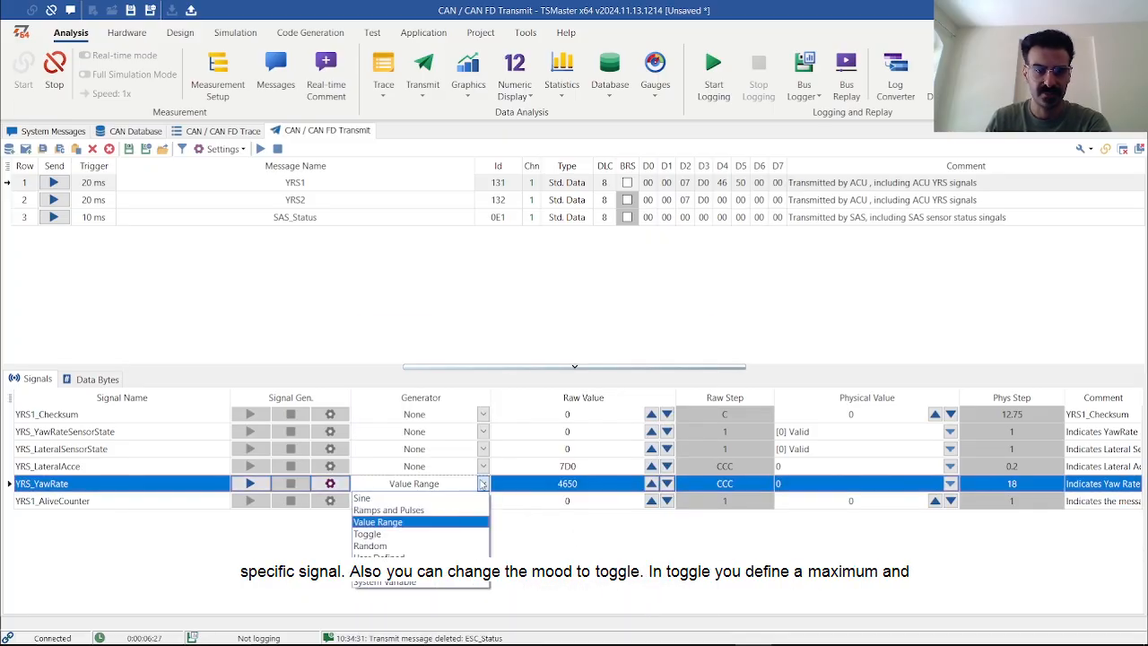
click(391, 535)
click(330, 484)
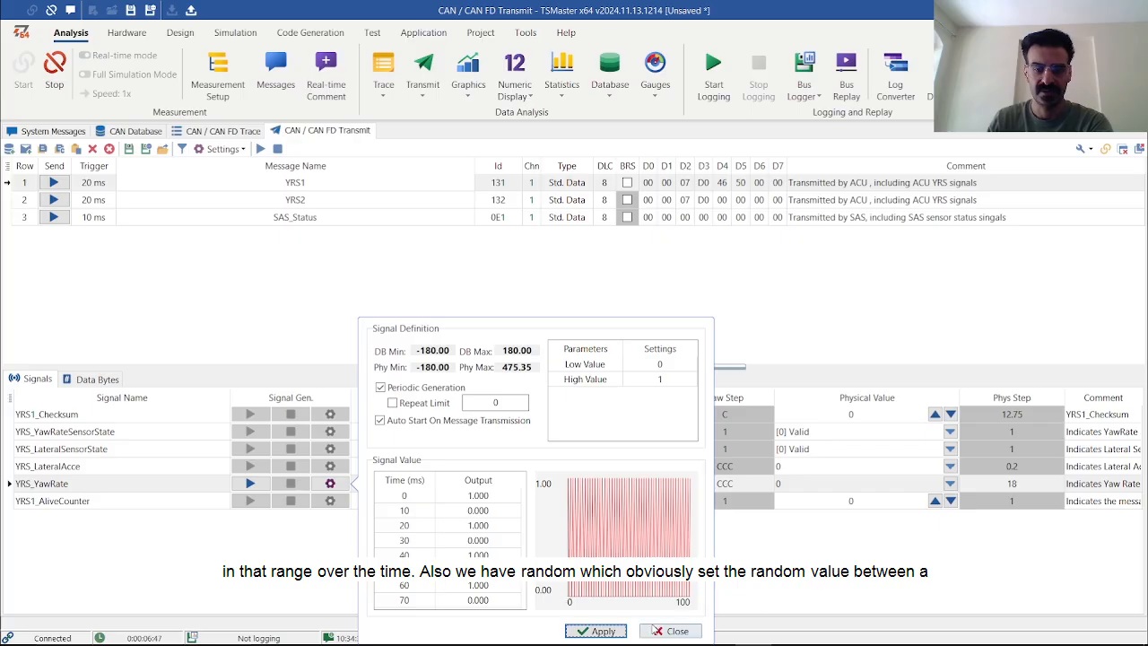
click(673, 631)
Step: Assign the Random generator to the YRS_YawRate signal and review its low and high value settings
click(484, 484)
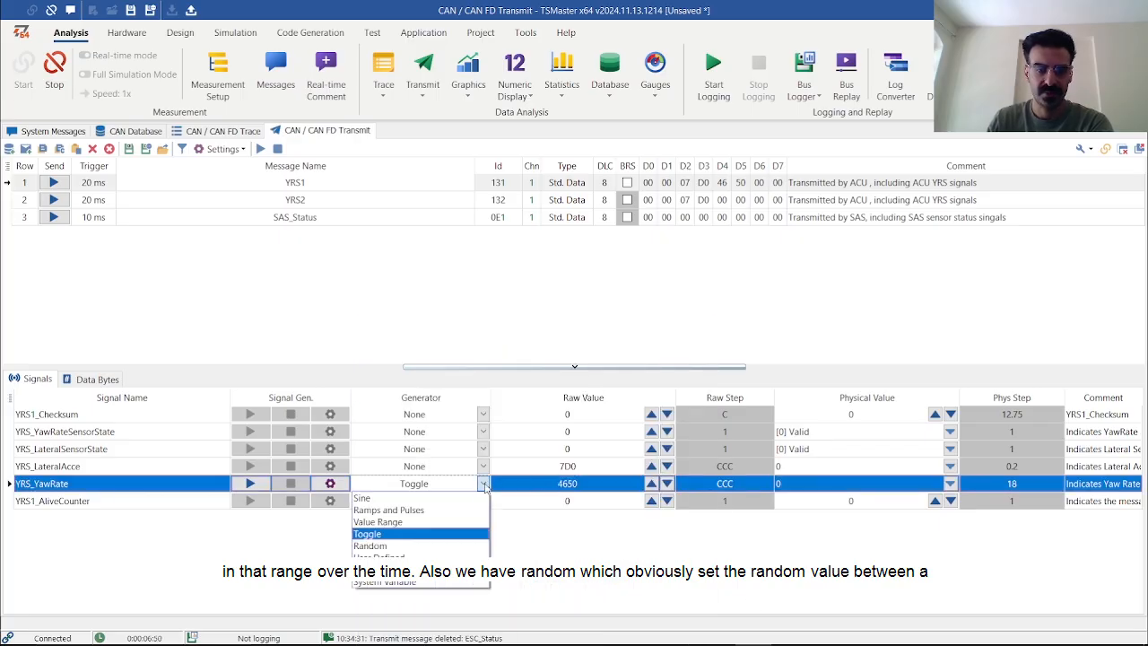
click(381, 546)
click(330, 484)
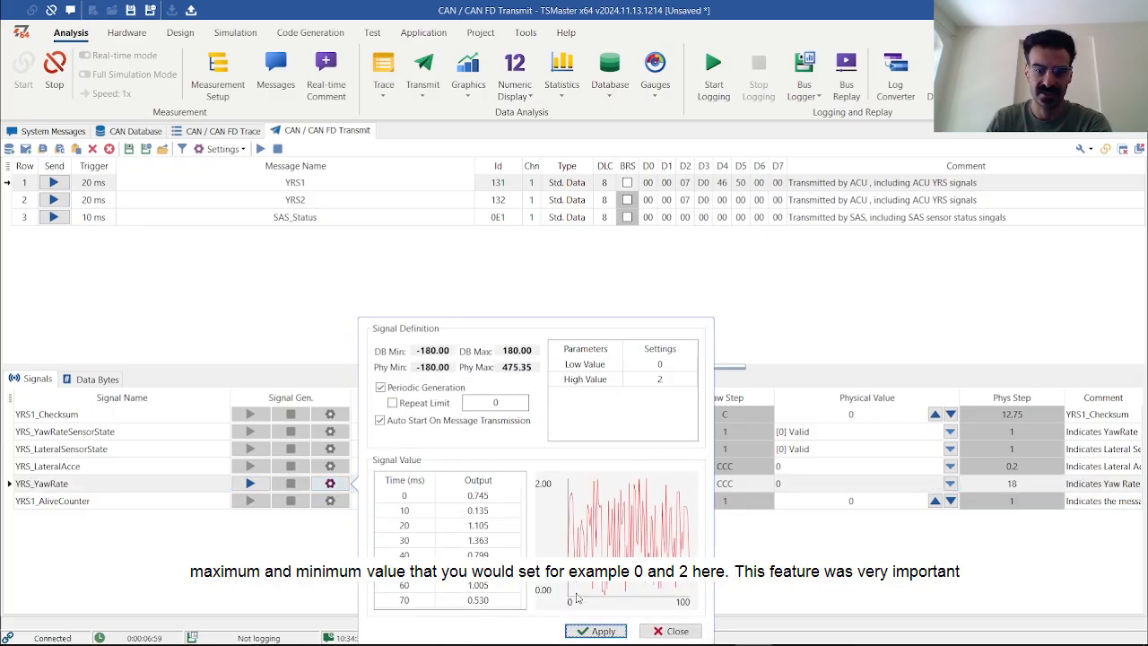
click(672, 630)
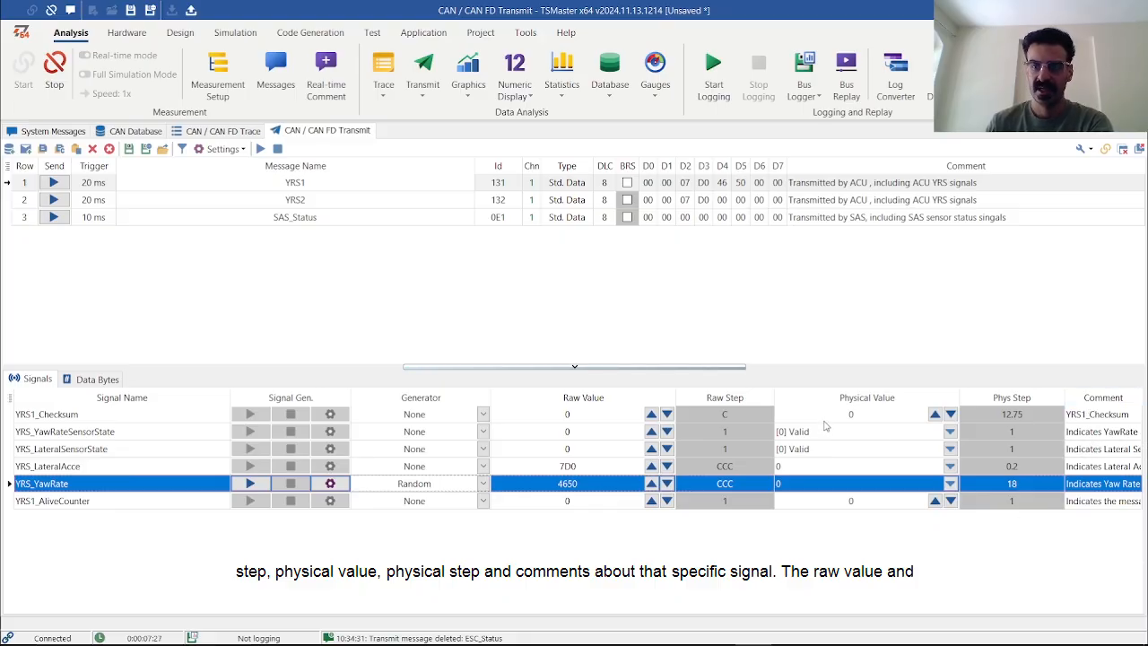
Step: Set the YRS_YawRate signal's raw value to 5FE8, corresponding to a physical value of 65.52
click(551, 466)
click(566, 449)
click(583, 431)
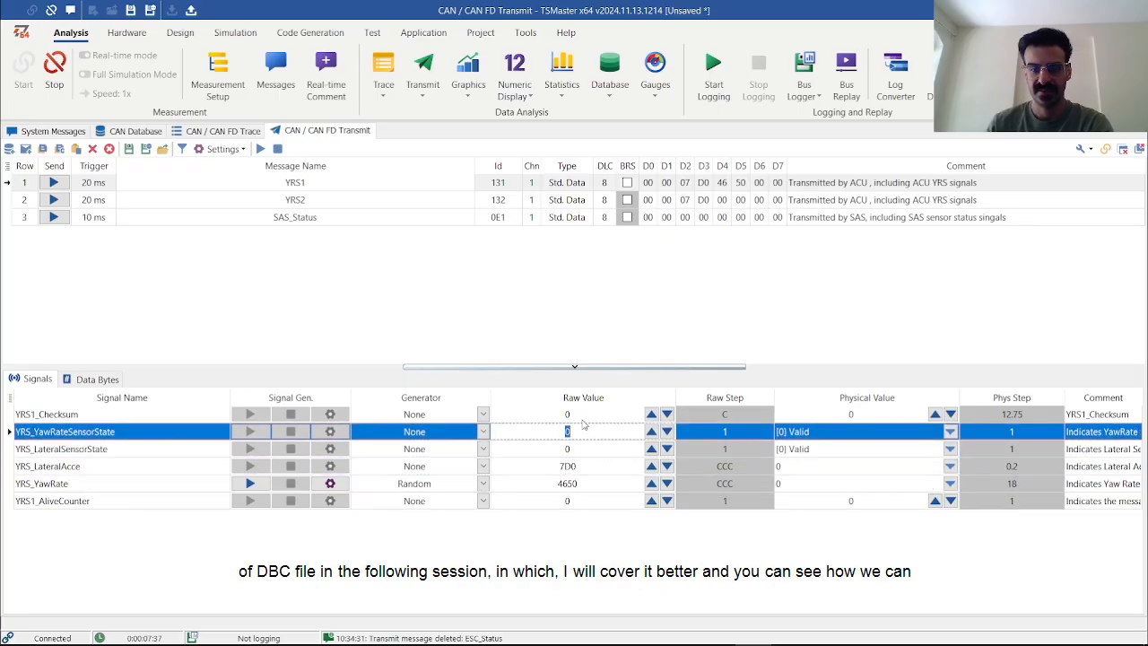
click(581, 413)
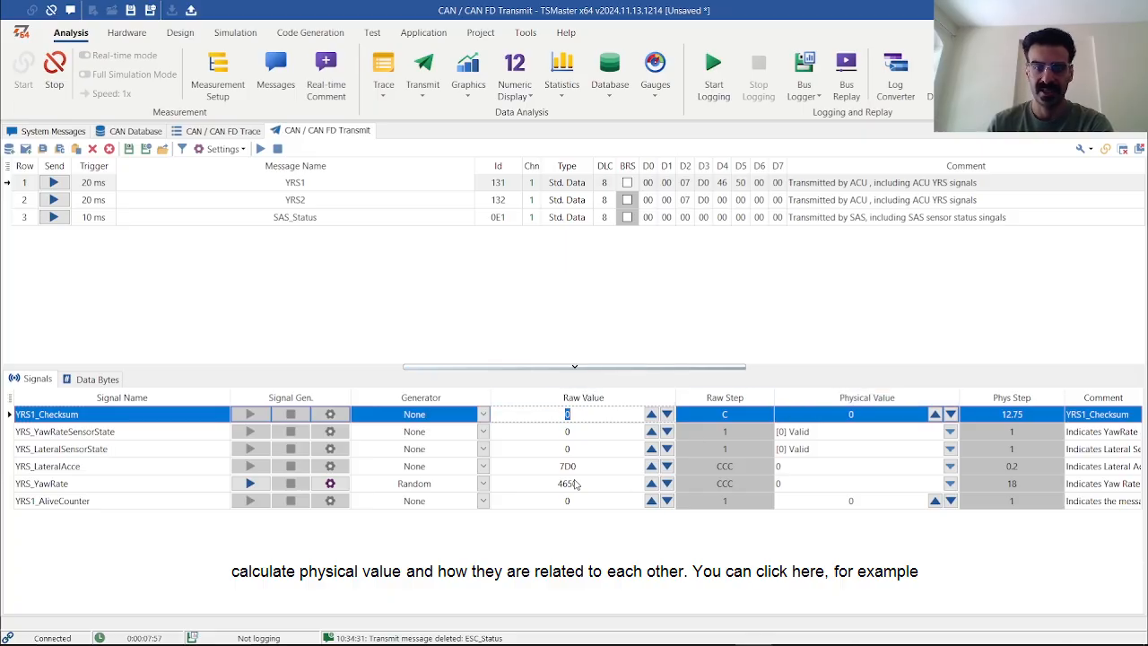
click(866, 414)
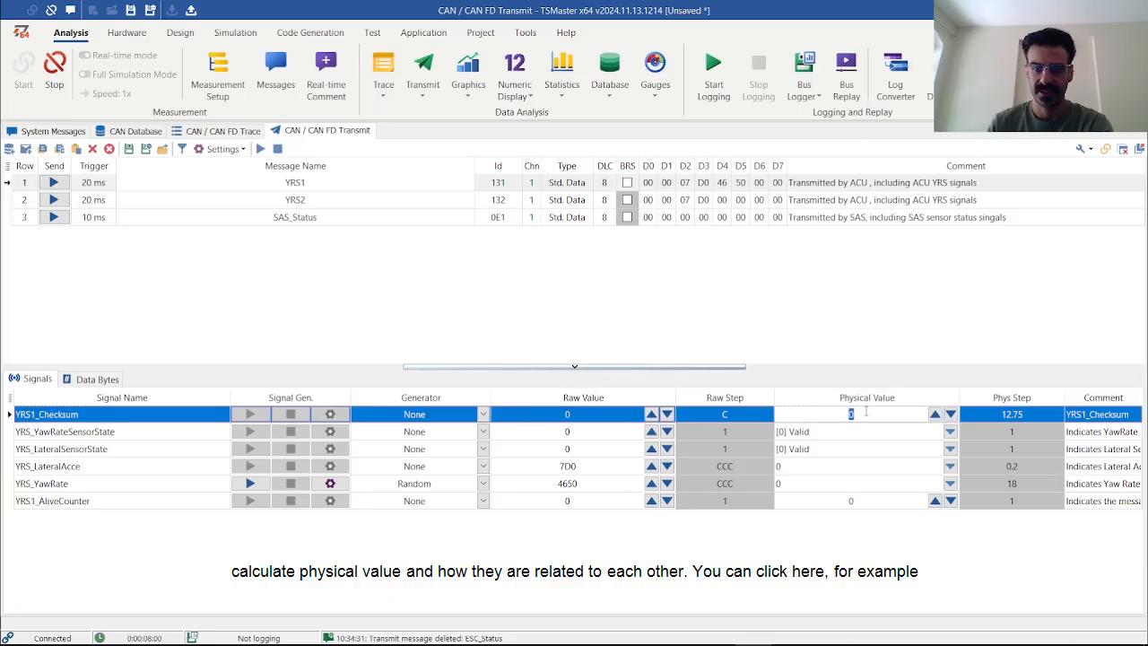
click(801, 484)
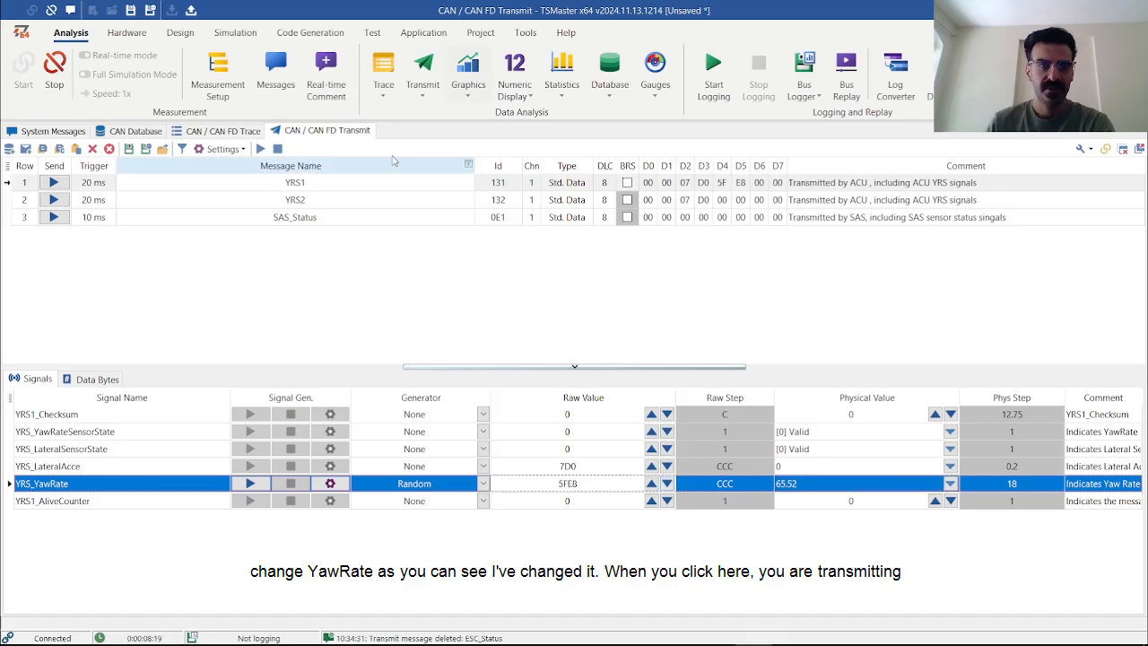
Step: Start transmitting all messages in the transmit list and select the SAS_Status message
click(260, 149)
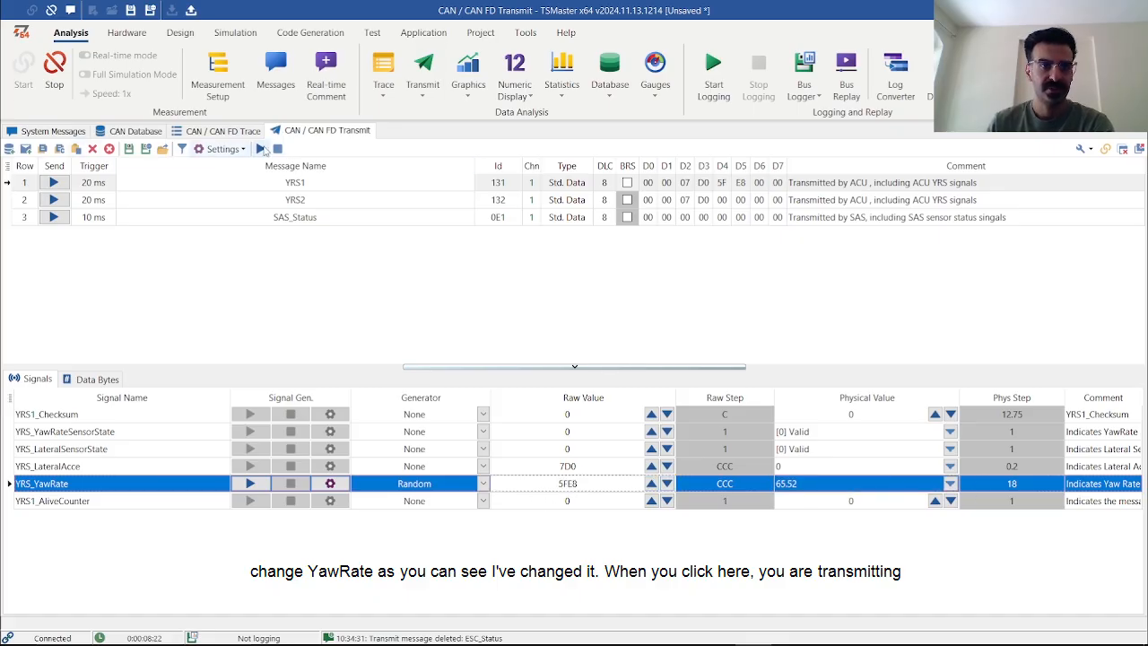
click(205, 217)
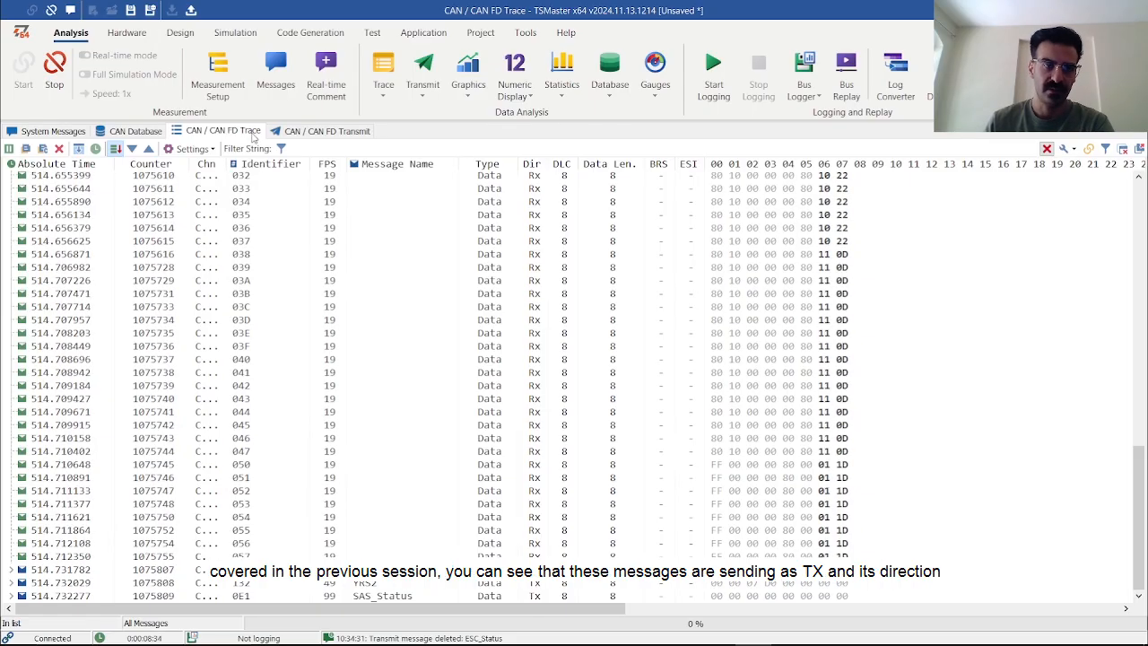
Step: Check the direction of the YRS1, YRS2 and SAS_Status messages in the CAN / CAN FD Trace, then return to the transmit window
click(534, 583)
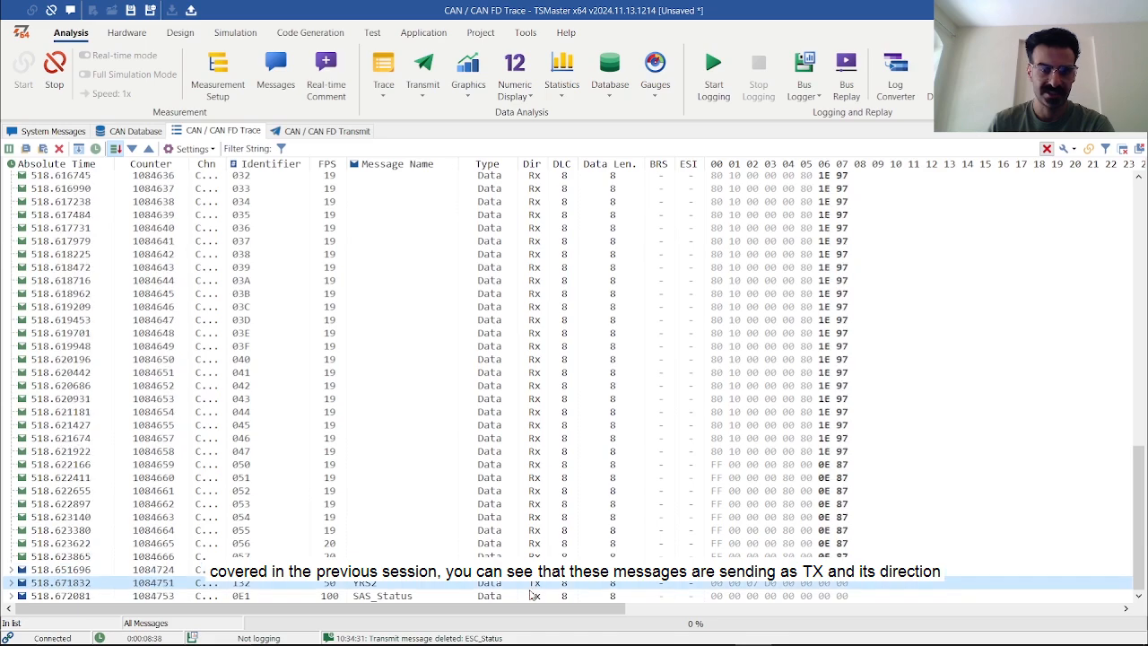
click(534, 595)
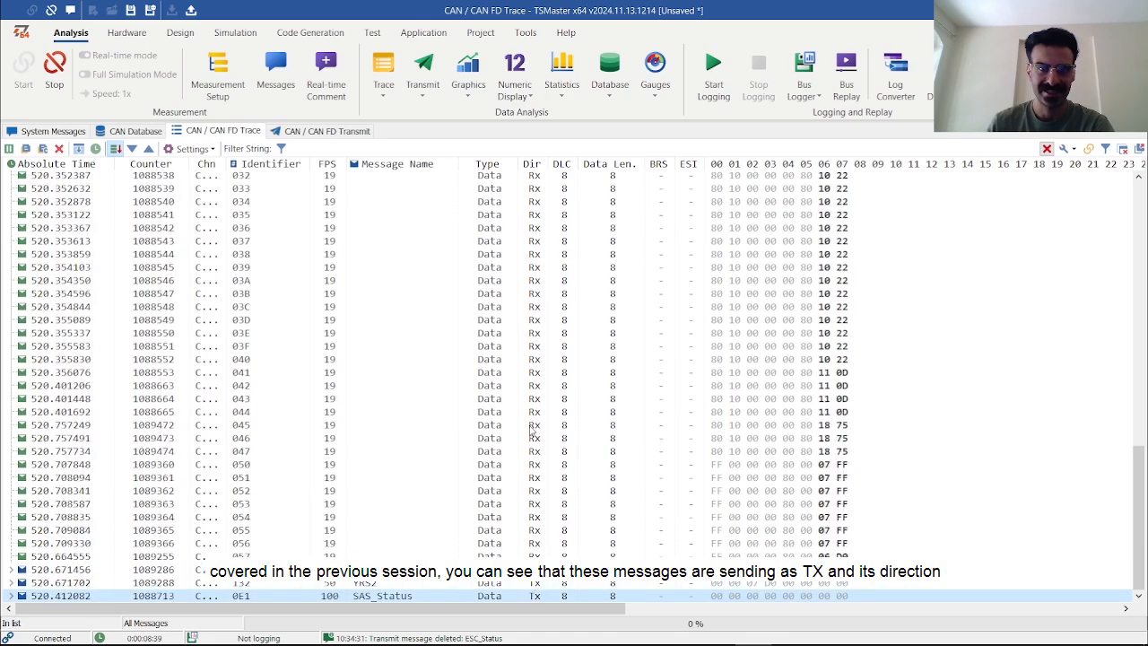
drag(546, 160, 566, 159)
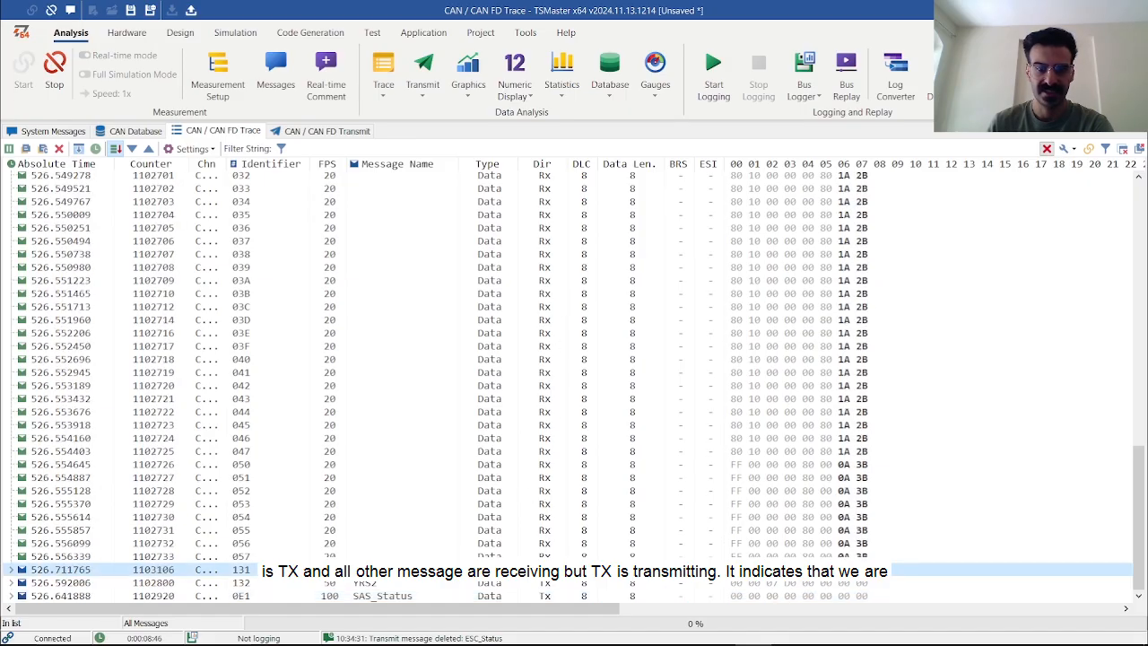
click(545, 584)
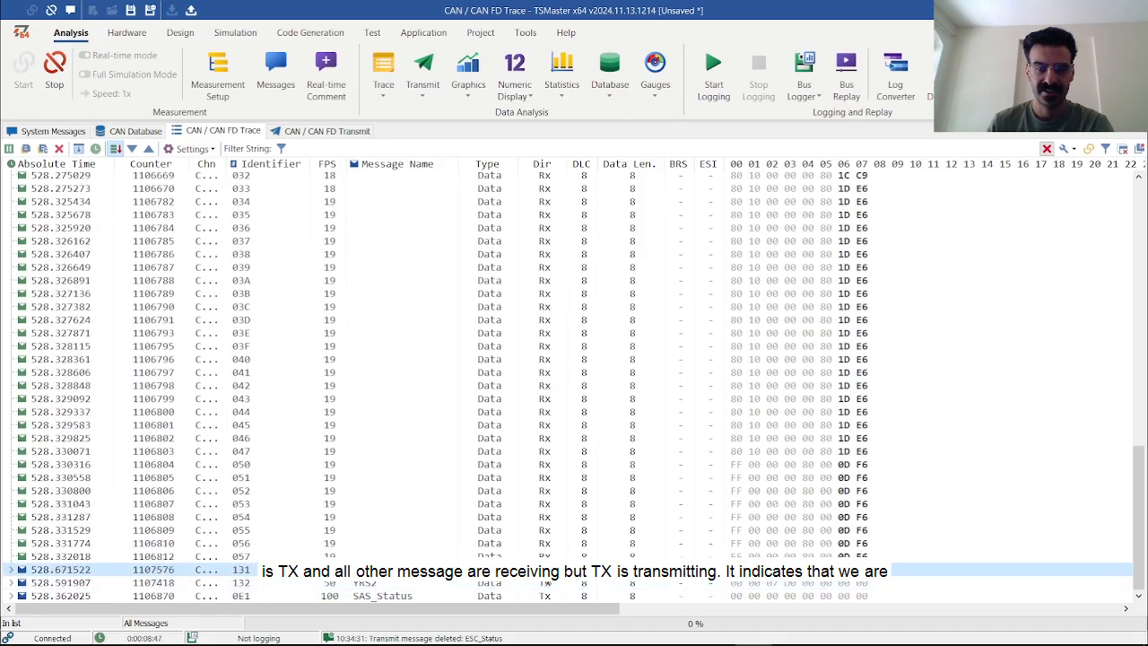
click(545, 596)
click(546, 584)
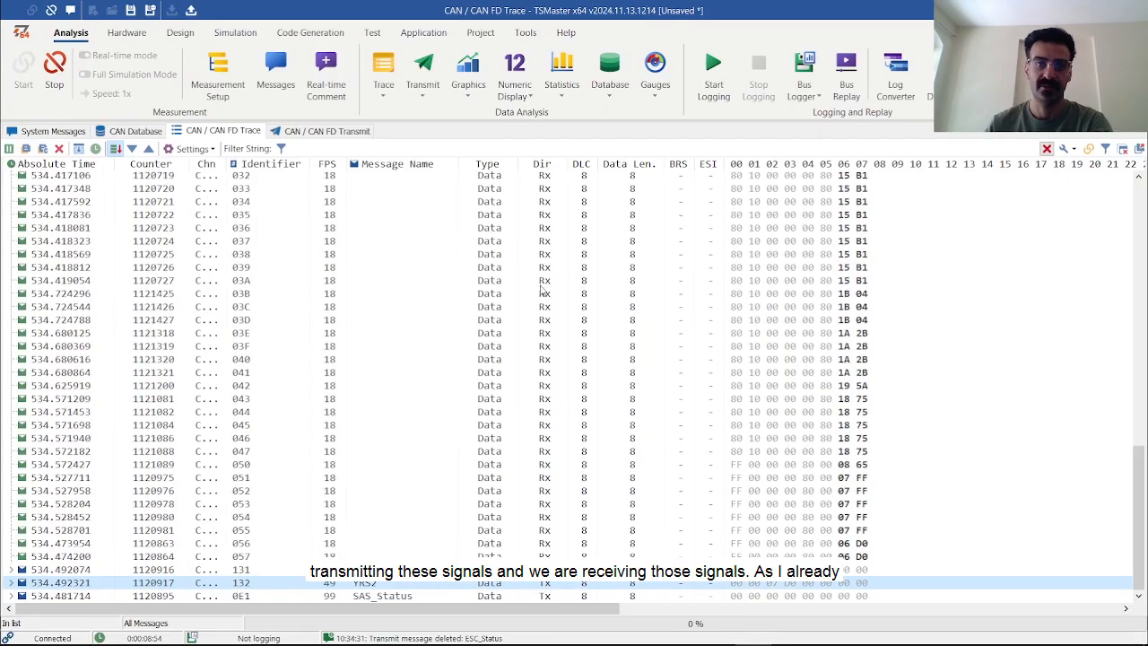
click(351, 132)
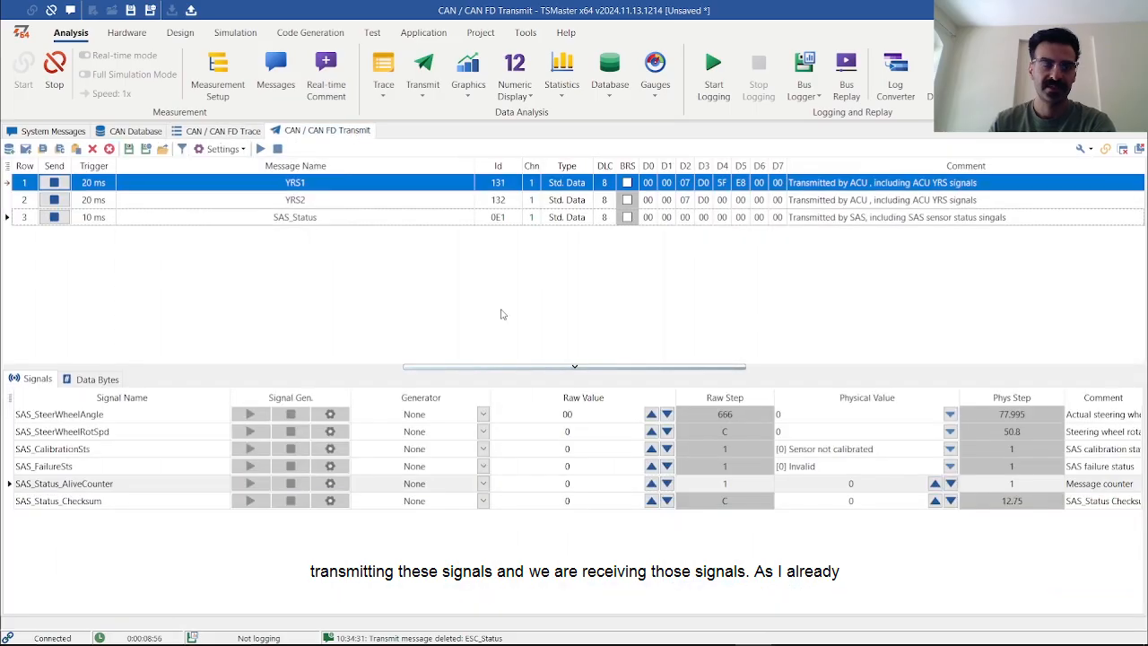